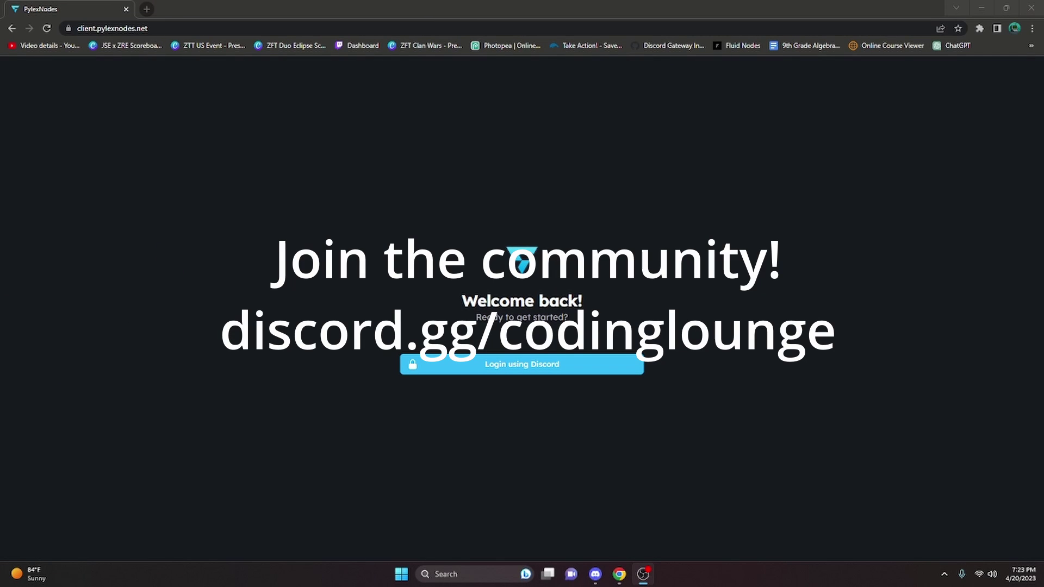
- Log into PylexNodes with the Discord account
{"action": "left_click", "coordinate": [907, 424]}
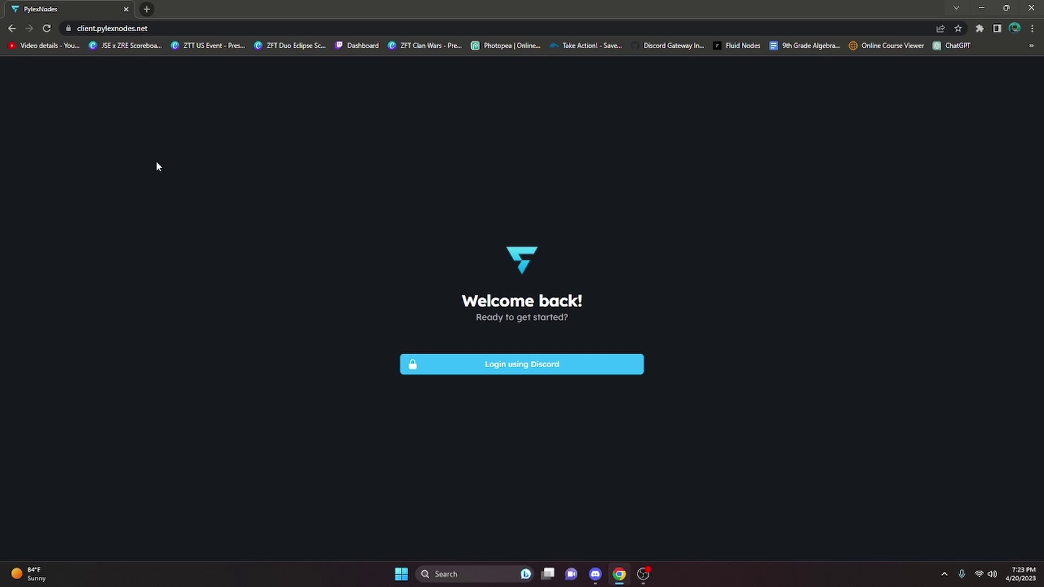
{"action": "left_click", "coordinate": [475, 367]}
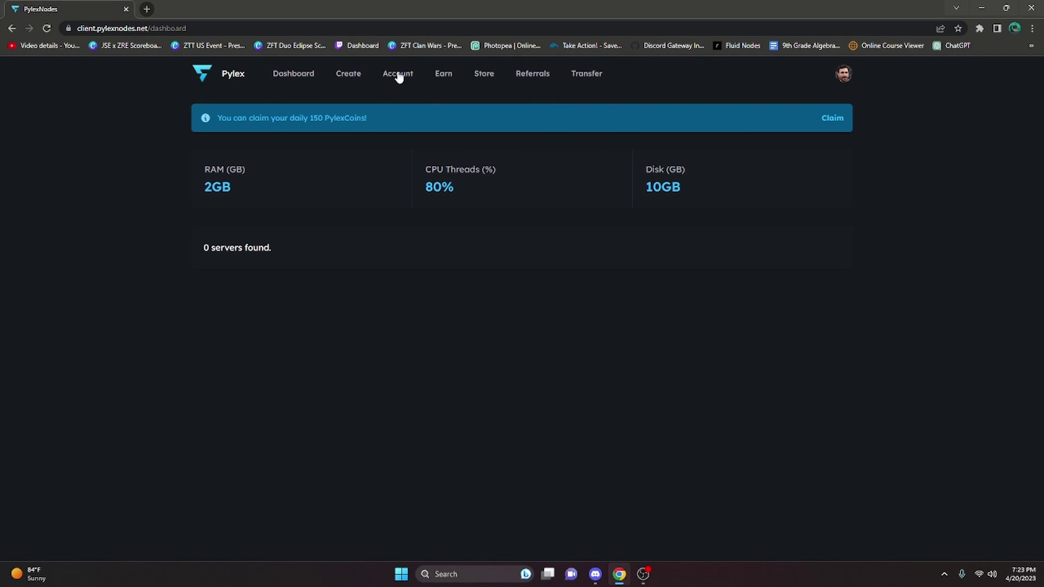
- Start a new server labelled 'Tutorial' with description 'This is a tutorial host for a yt video'
{"action": "left_click", "coordinate": [349, 76]}
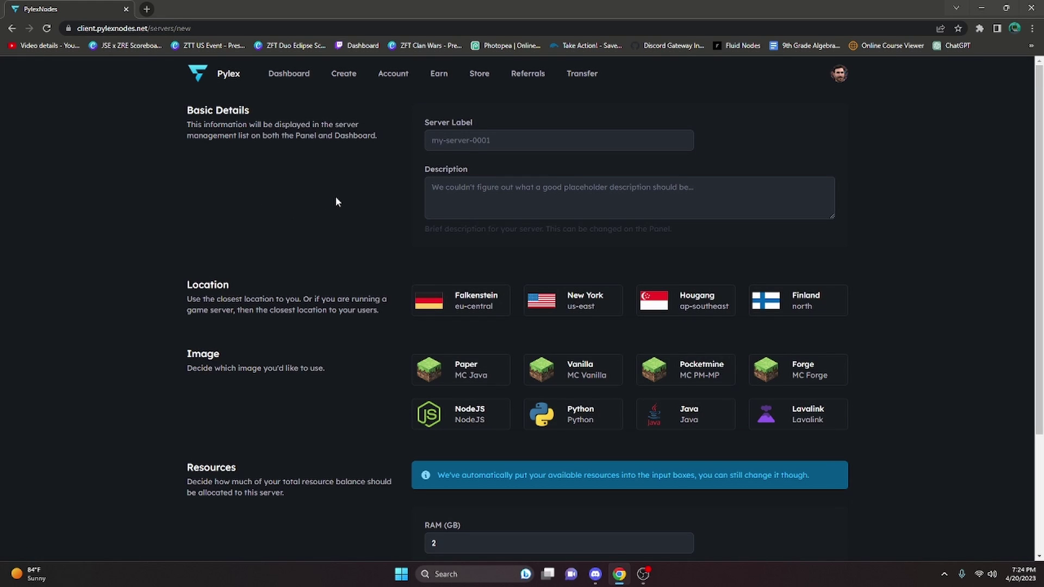
{"action": "left_click", "coordinate": [450, 142]}
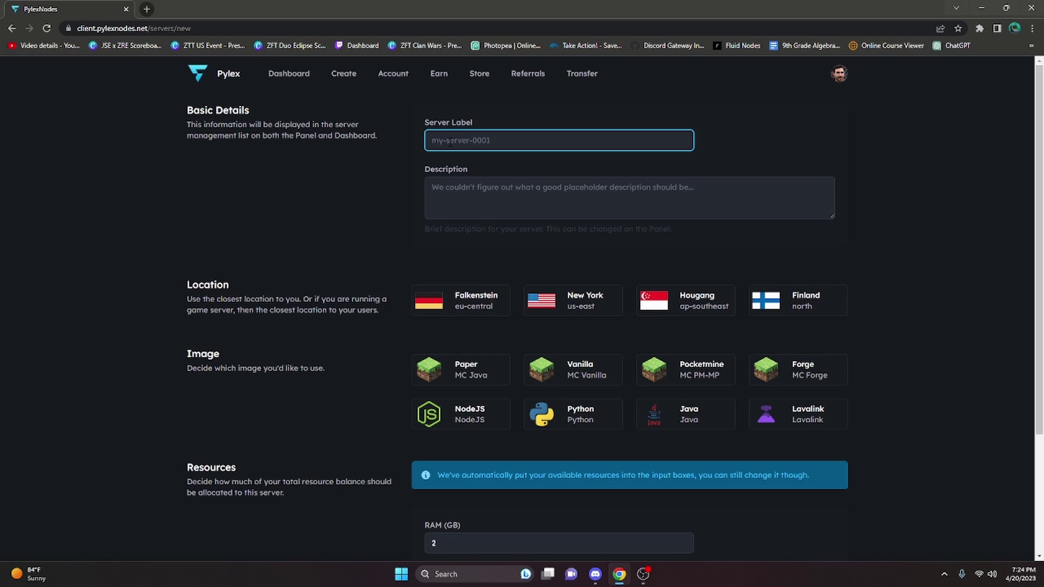
{"action": "type", "text": "Tutorial"}
{"action": "left_click", "coordinate": [504, 201]}
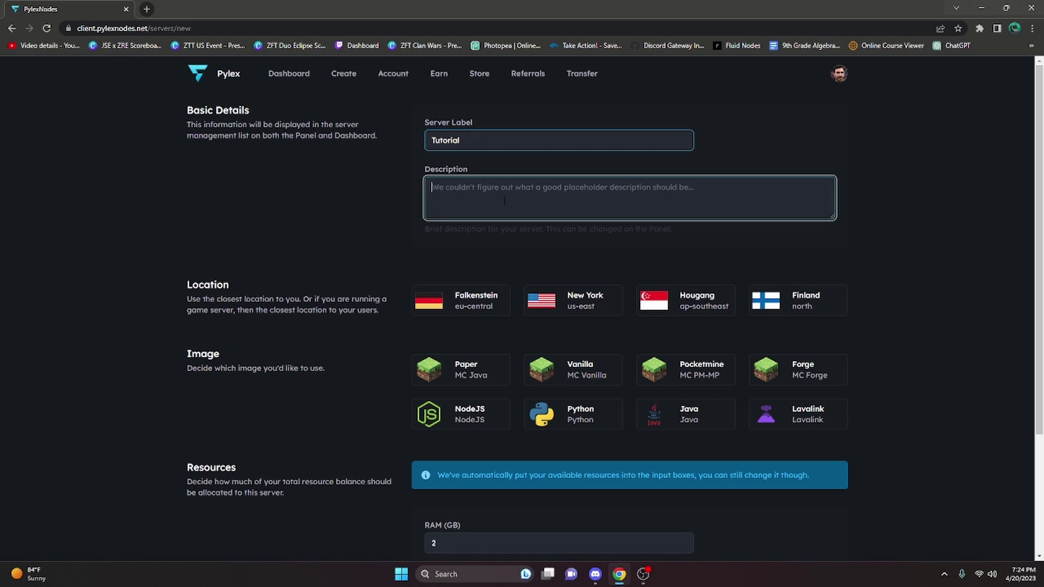
{"action": "type", "text": "This is a t"}
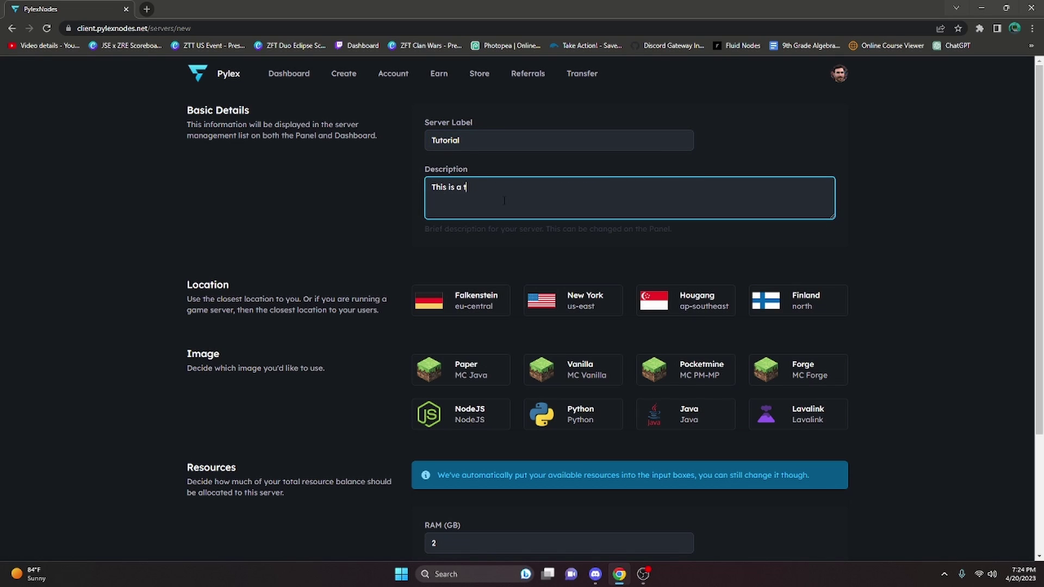
{"action": "type", "text": "utorial host for a yt video"}
{"action": "left_click", "coordinate": [545, 239]}
- Choose New York as the server location and NodeJS as the image
{"action": "scroll", "coordinate": [391, 282], "scroll_direction": "down", "scroll_amount": 2}
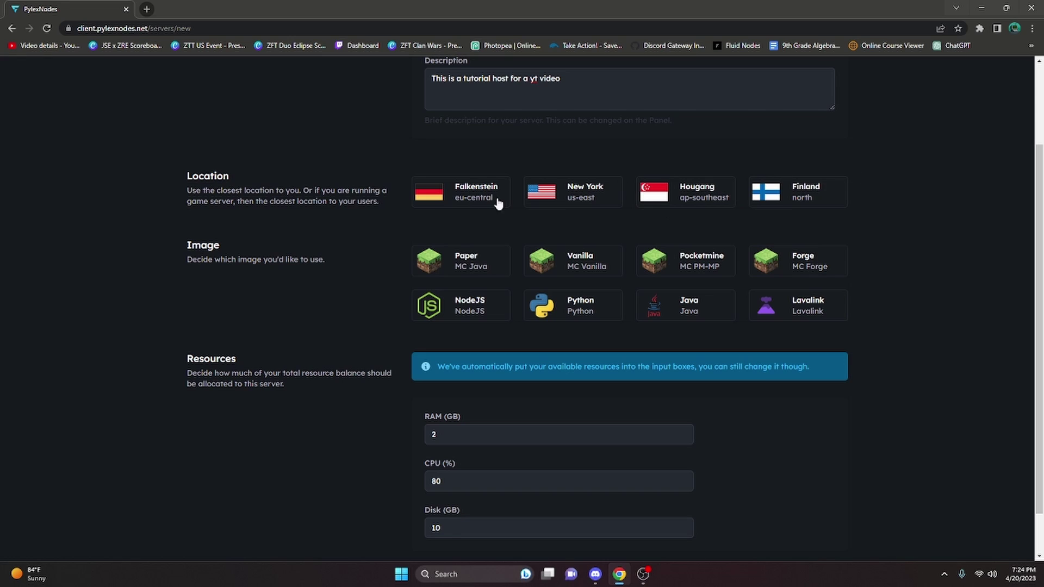
{"action": "left_click", "coordinate": [595, 187]}
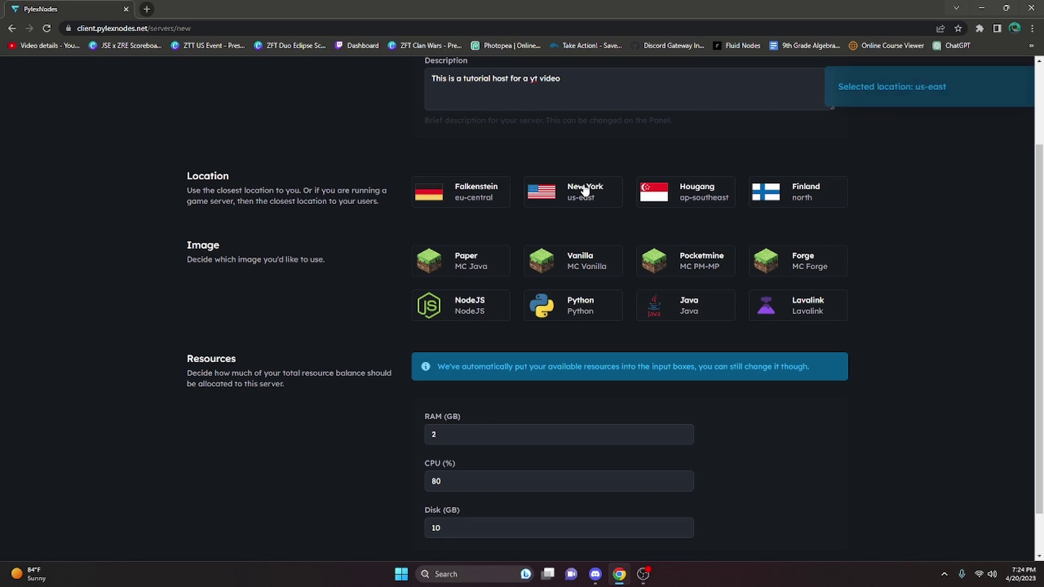
{"action": "scroll", "coordinate": [485, 183], "scroll_direction": "down", "scroll_amount": 1}
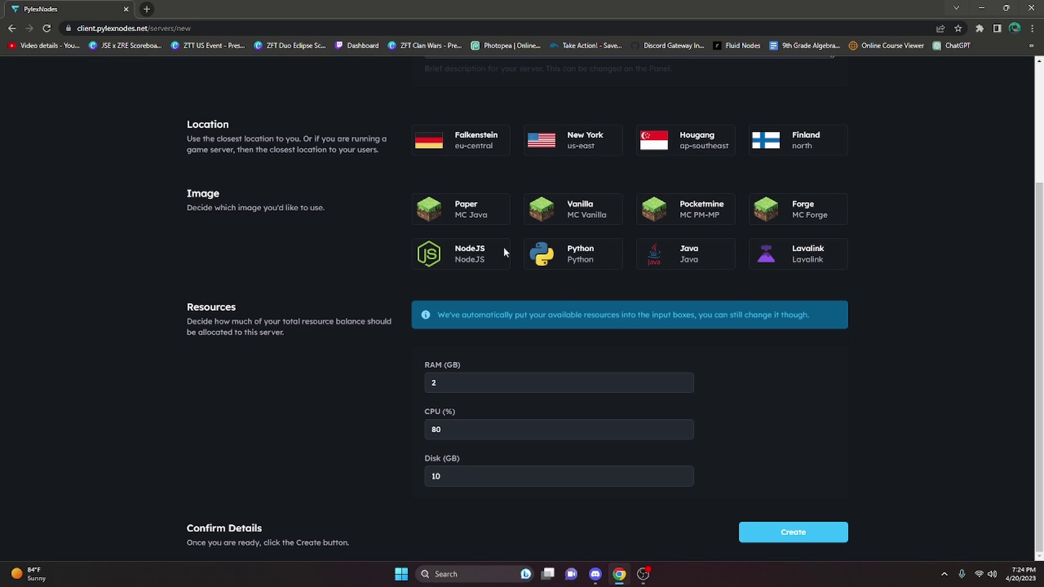
{"action": "left_click", "coordinate": [463, 251]}
- Submit the server form, authorize Pylex on Discord, and go to the Account page
{"action": "left_click", "coordinate": [793, 532]}
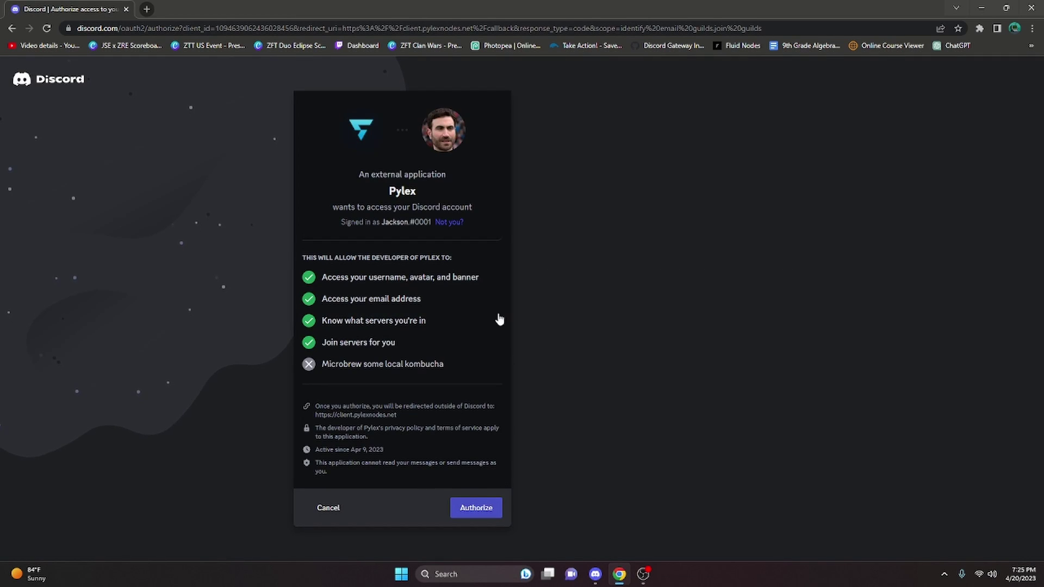
{"action": "left_click", "coordinate": [468, 501]}
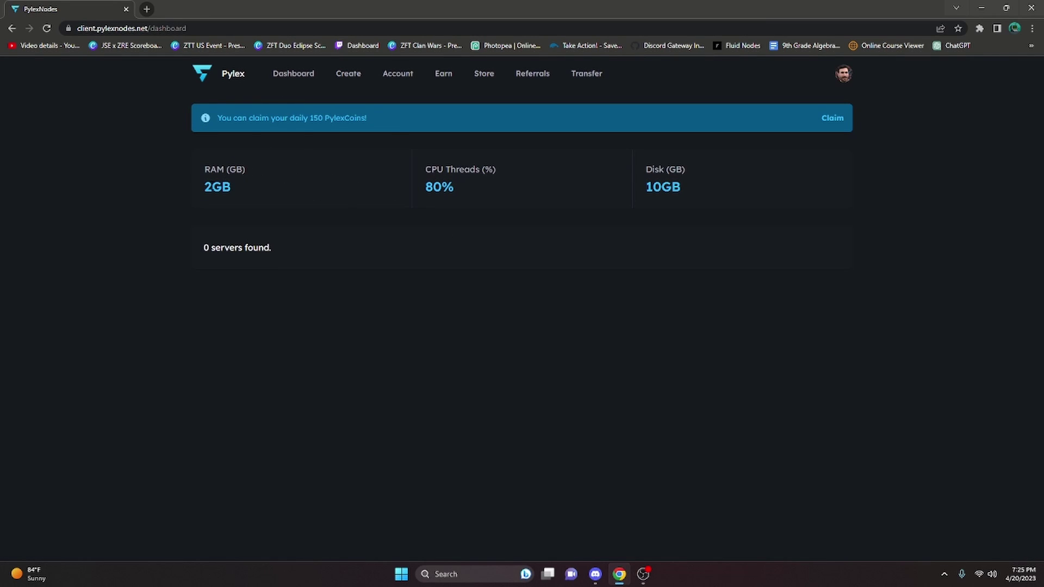
{"action": "triple_click", "coordinate": [501, 192]}
{"action": "triple_click", "coordinate": [664, 186]}
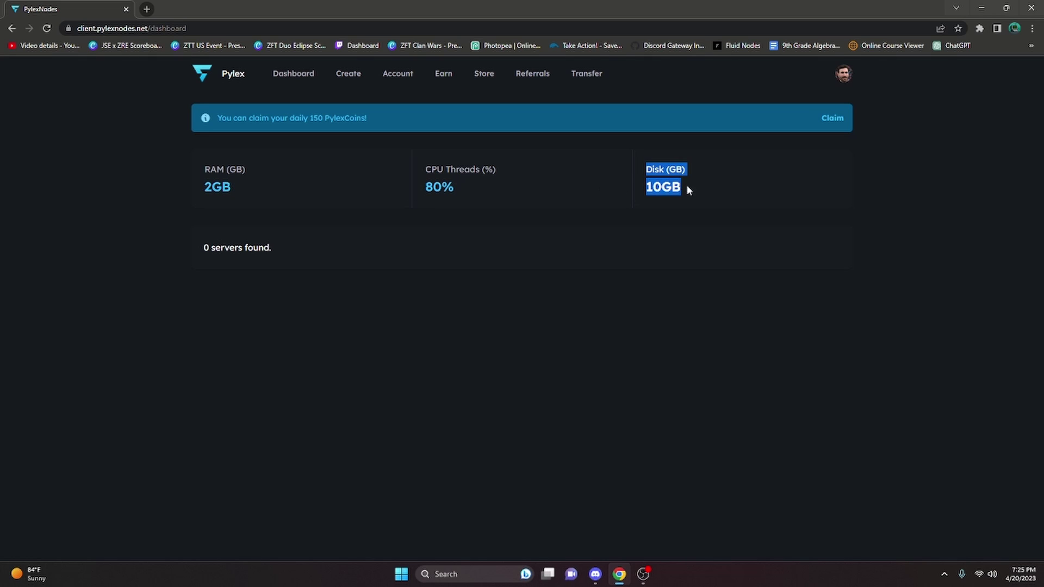
{"action": "left_click", "coordinate": [727, 178]}
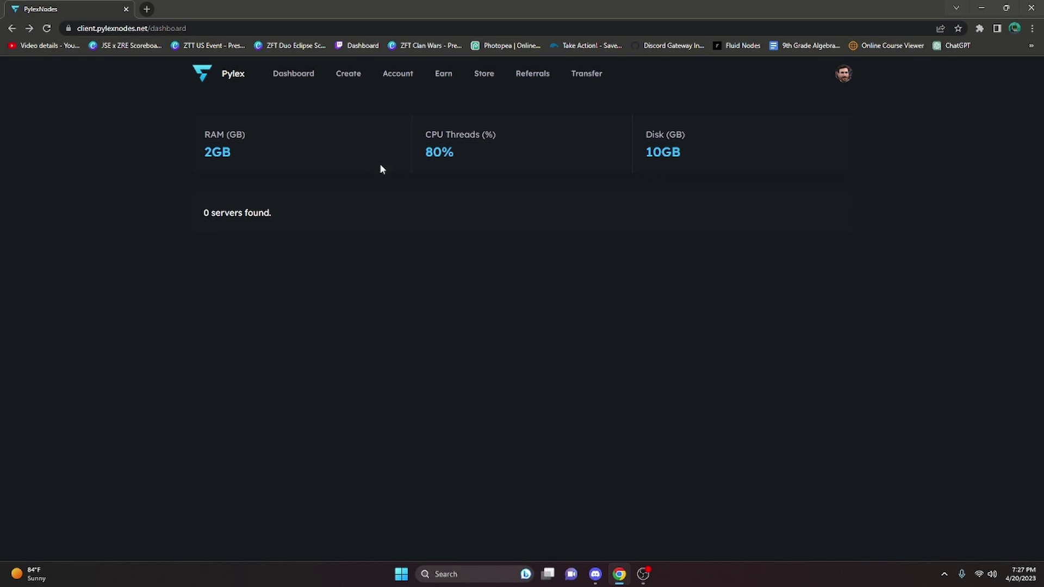
{"action": "left_click", "coordinate": [398, 86]}
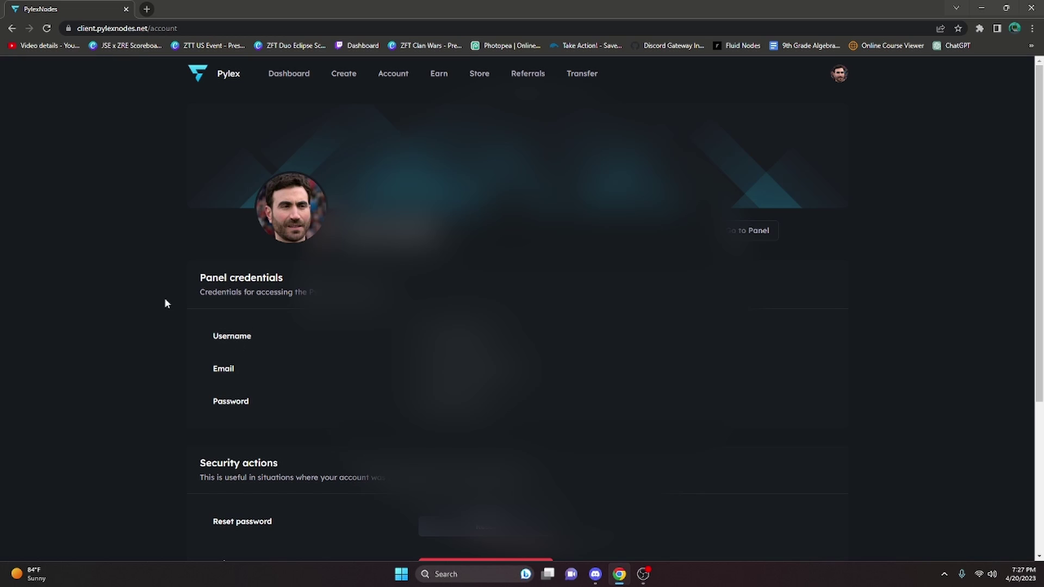
- Load client.pylexnodes.net/panel in a new browser tab
{"action": "left_click", "coordinate": [189, 29]}
{"action": "key", "text": "ctrl+c"}
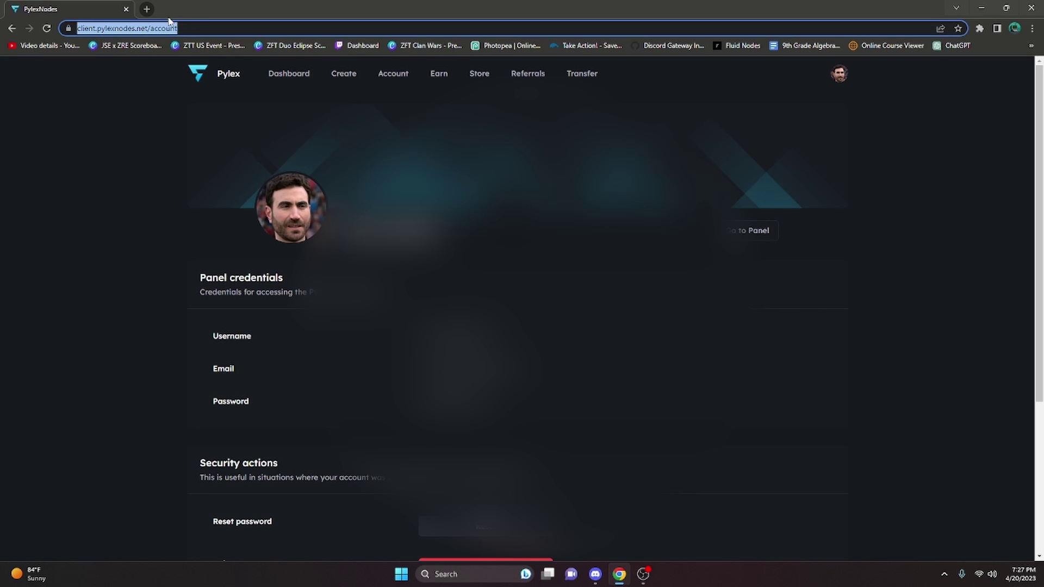
{"action": "left_click", "coordinate": [147, 10]}
{"action": "key", "text": "ctrl+v"}
{"action": "key", "text": "BackSpace"}
{"action": "key", "text": "BackSpace"}
{"action": "key", "text": "BackSpace"}
{"action": "key", "text": "BackSpace"}
{"action": "key", "text": "BackSpace"}
{"action": "key", "text": "BackSpace"}
{"action": "key", "text": "BackSpace"}
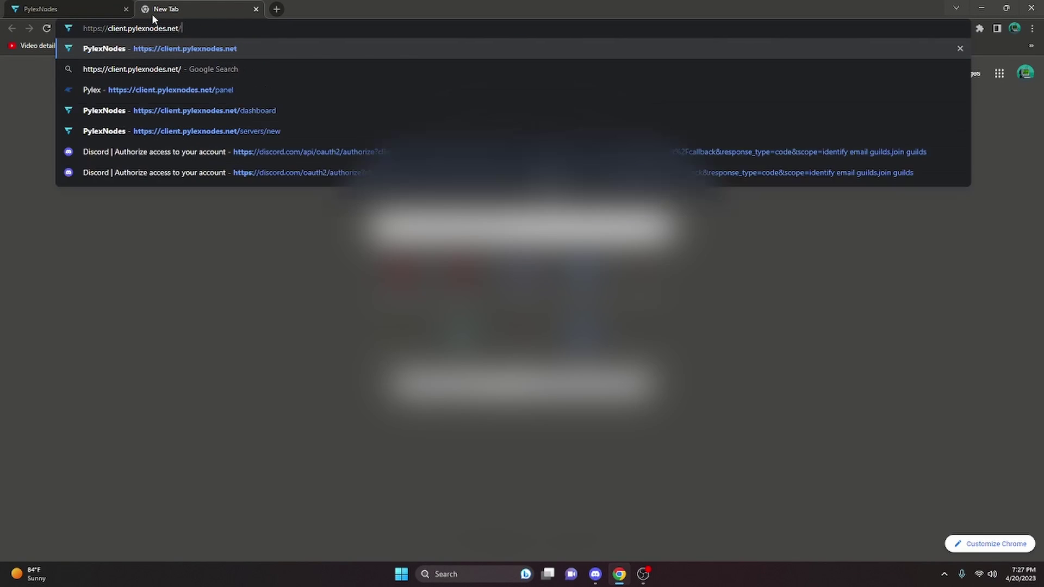
{"action": "type", "text": "panel"}
{"action": "key", "text": "Return"}
- Sign into the panel with the username and password from the Account page
{"action": "left_click", "coordinate": [37, 8]}
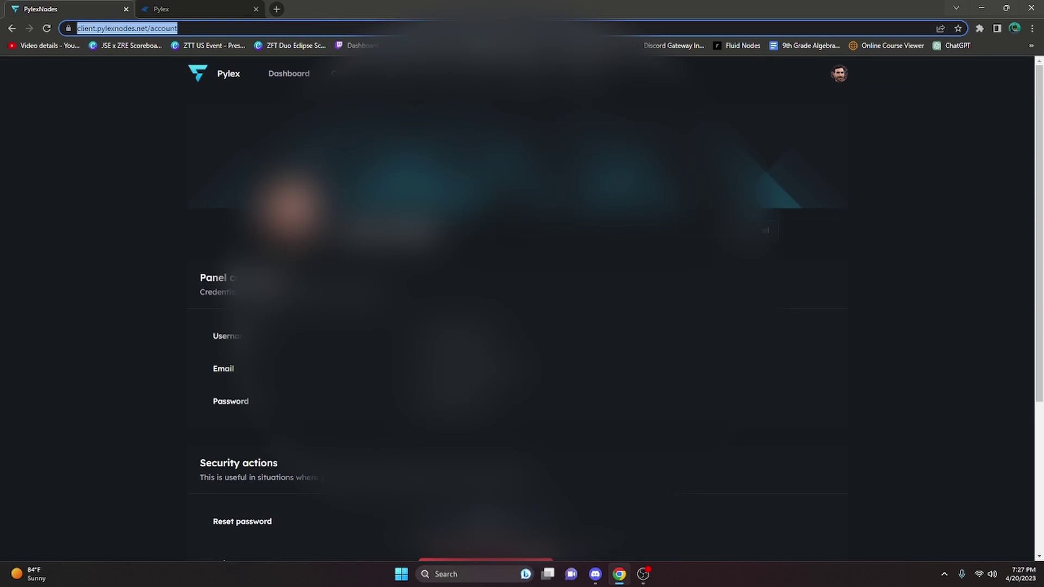
{"action": "left_click", "coordinate": [457, 336]}
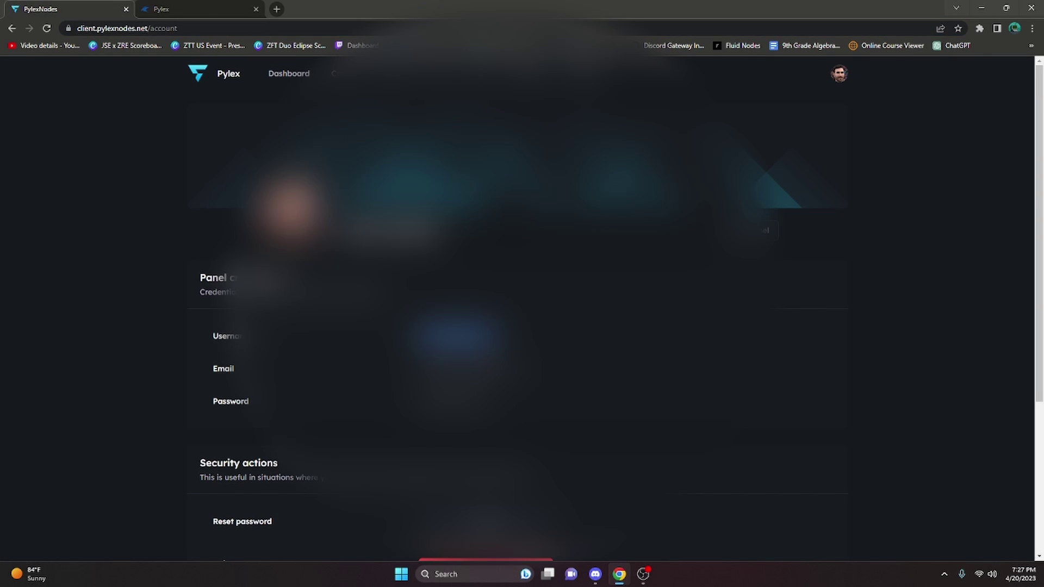
{"action": "key", "text": "ctrl+Tab"}
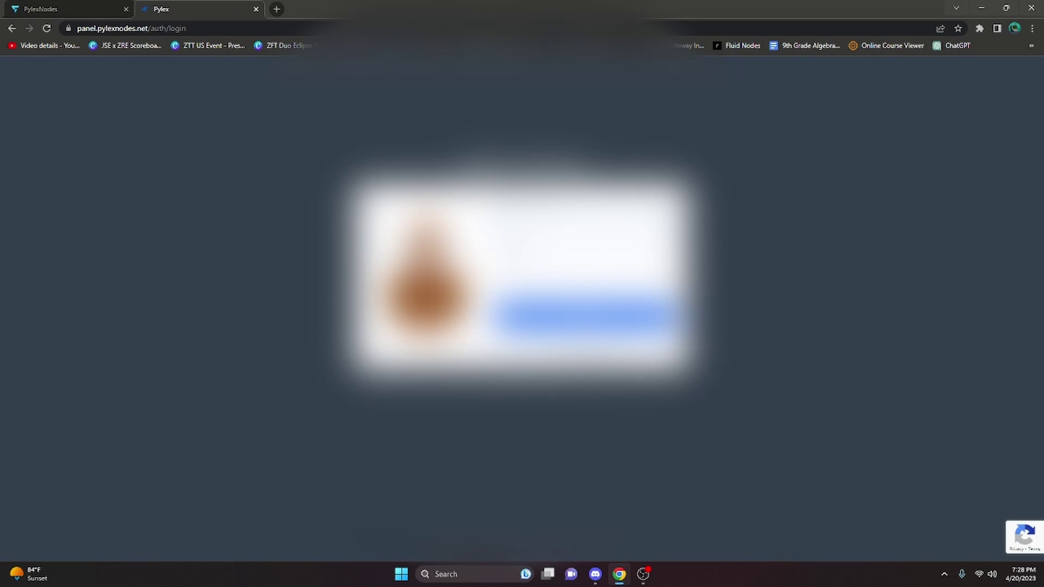
{"action": "left_click", "coordinate": [104, 5]}
{"action": "left_click", "coordinate": [454, 399]}
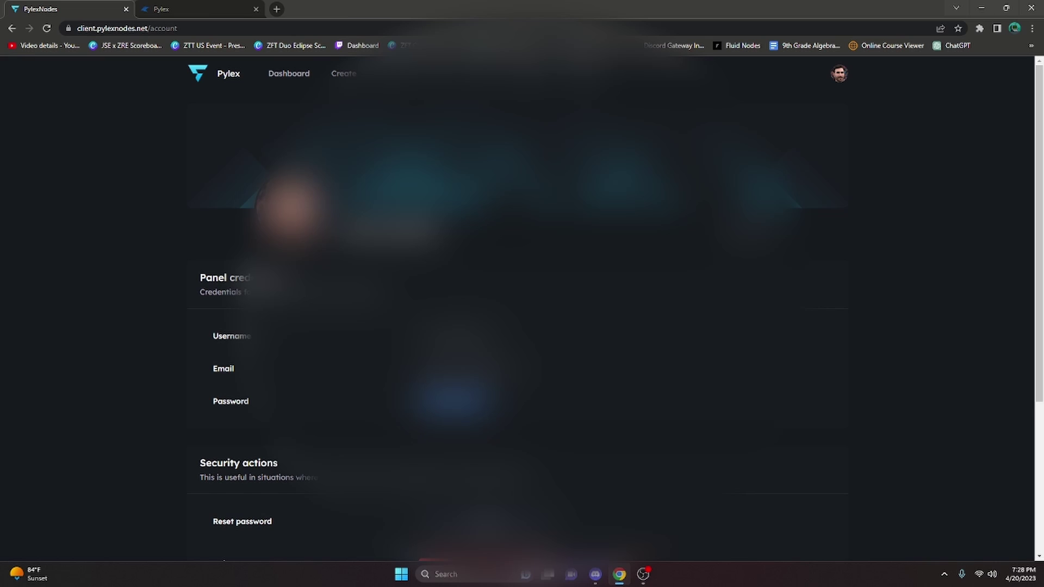
{"action": "key", "text": "ctrl+Tab"}
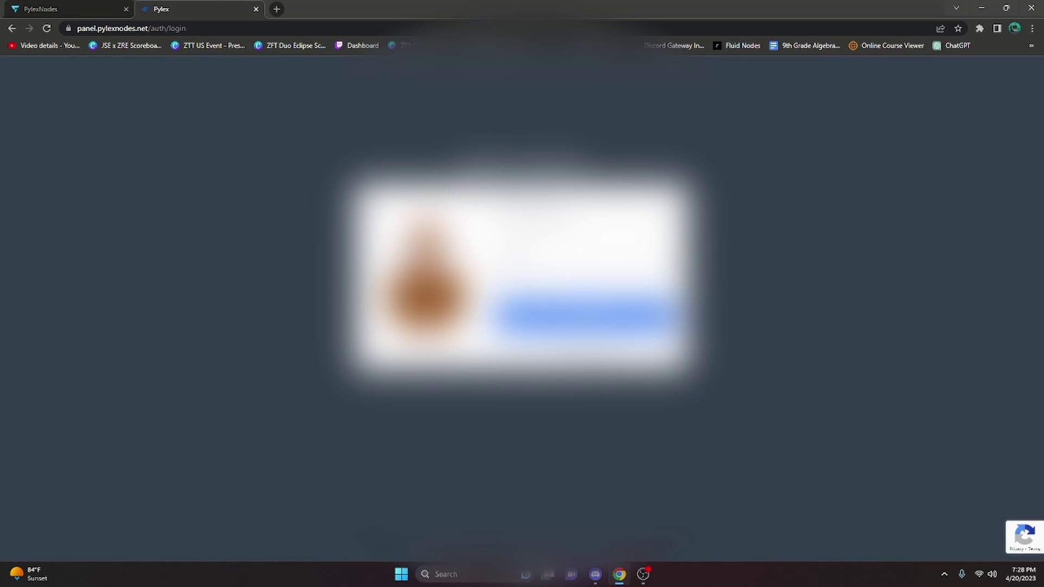
{"action": "key", "text": "Return"}
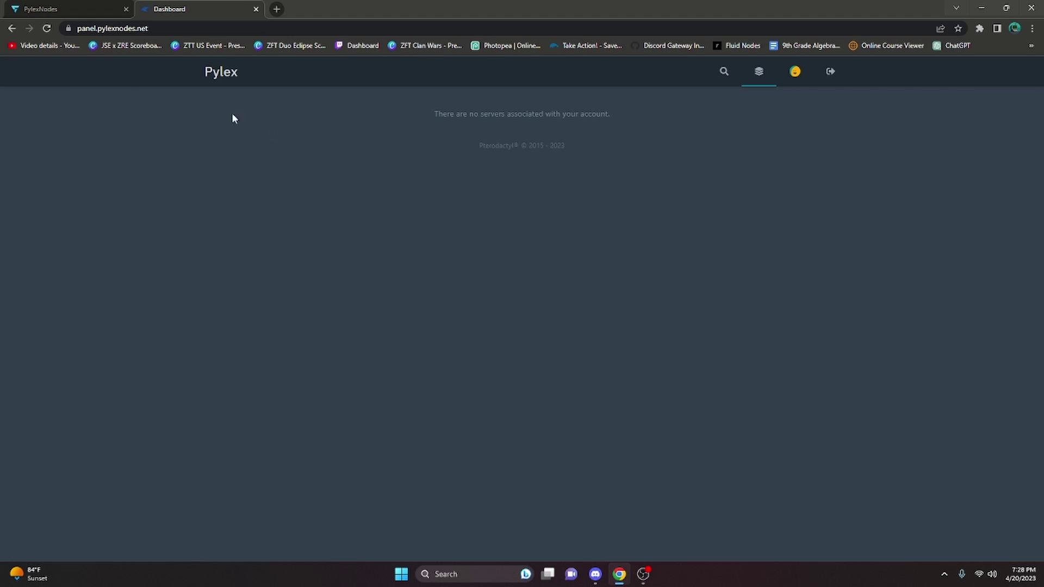
{"action": "key", "text": "ctrl+Tab"}
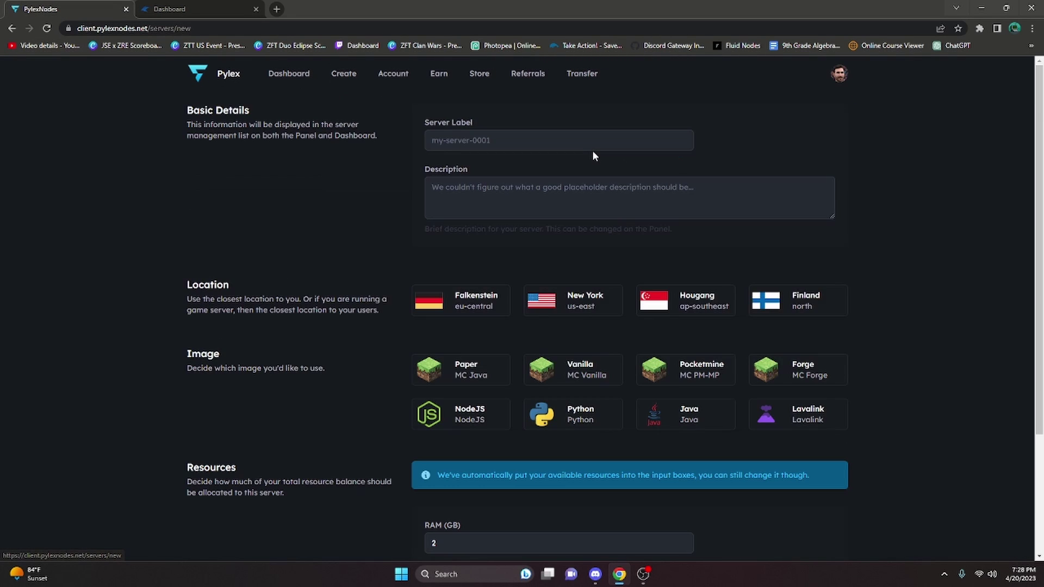
- Create the Tutorial server with a description, New York location and NodeJS image
{"action": "left_click", "coordinate": [549, 143]}
{"action": "left_click", "coordinate": [495, 164]}
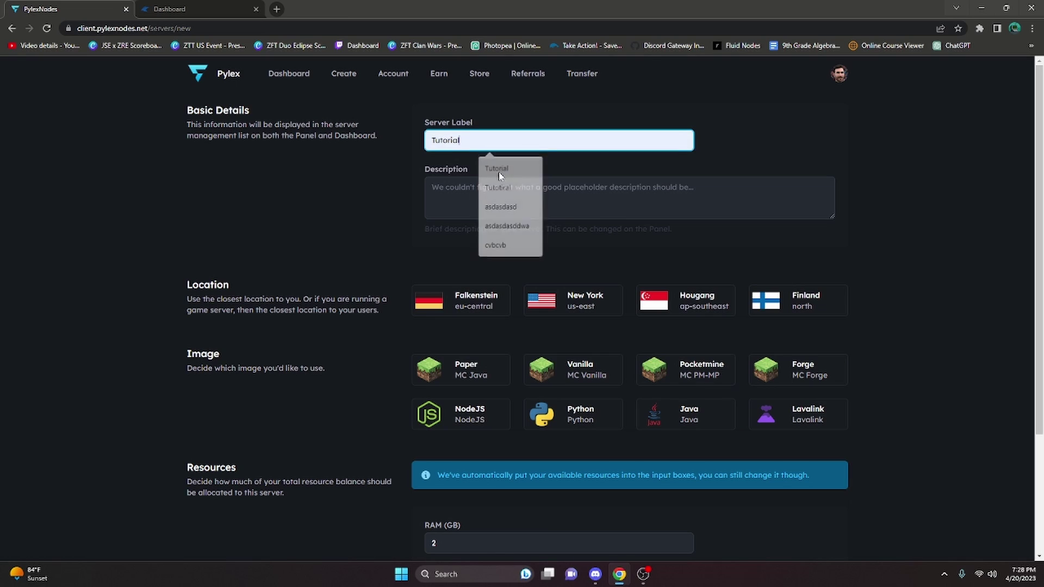
{"action": "left_click", "coordinate": [463, 193]}
{"action": "type", "text": "TUtortired"}
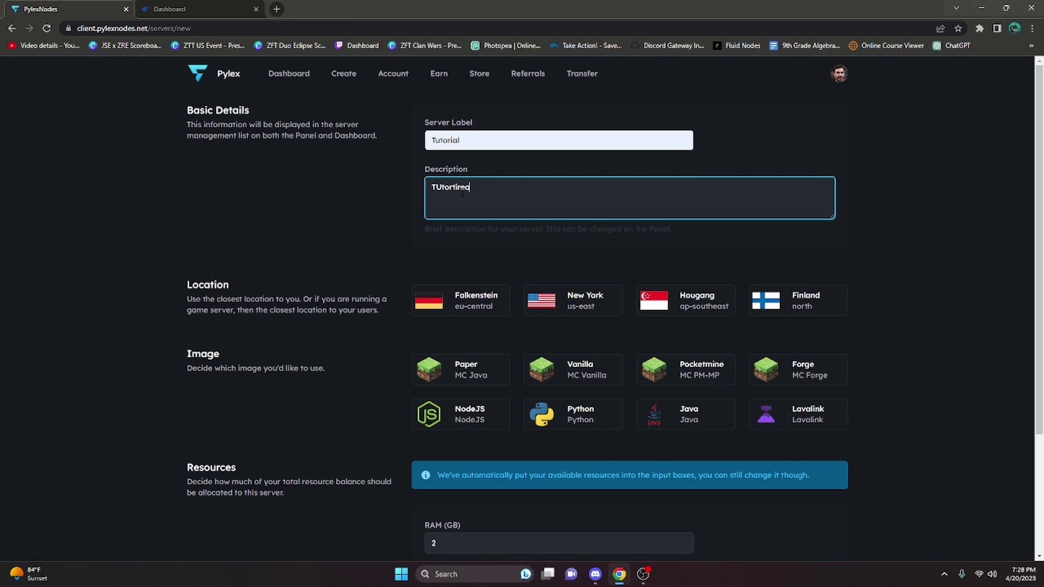
{"action": "type", "text": " video"}
{"action": "left_click", "coordinate": [343, 174]}
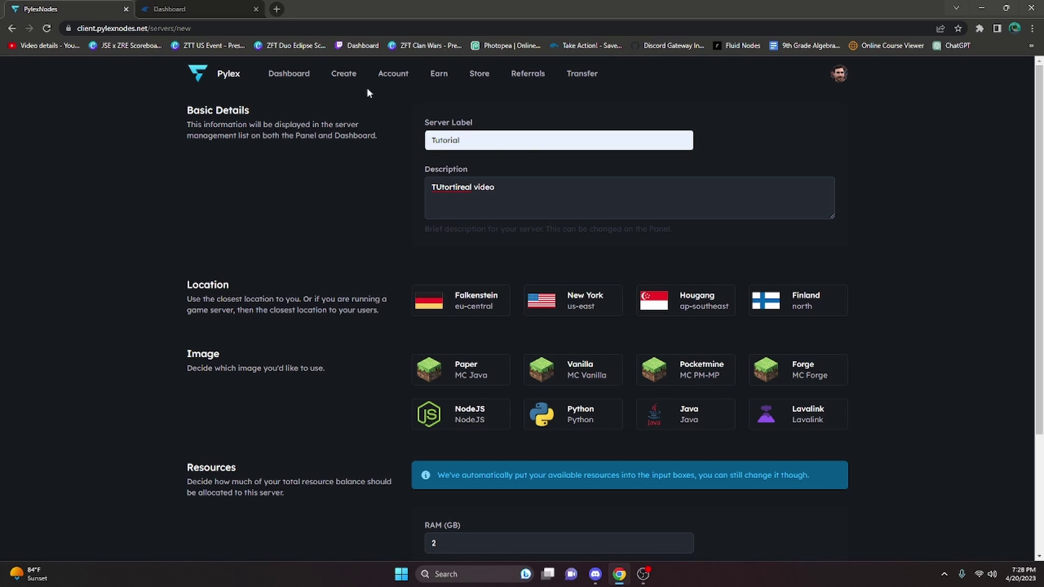
{"action": "left_click", "coordinate": [570, 300]}
{"action": "left_click", "coordinate": [475, 414]}
{"action": "scroll", "coordinate": [648, 232], "scroll_direction": "down", "scroll_amount": 1}
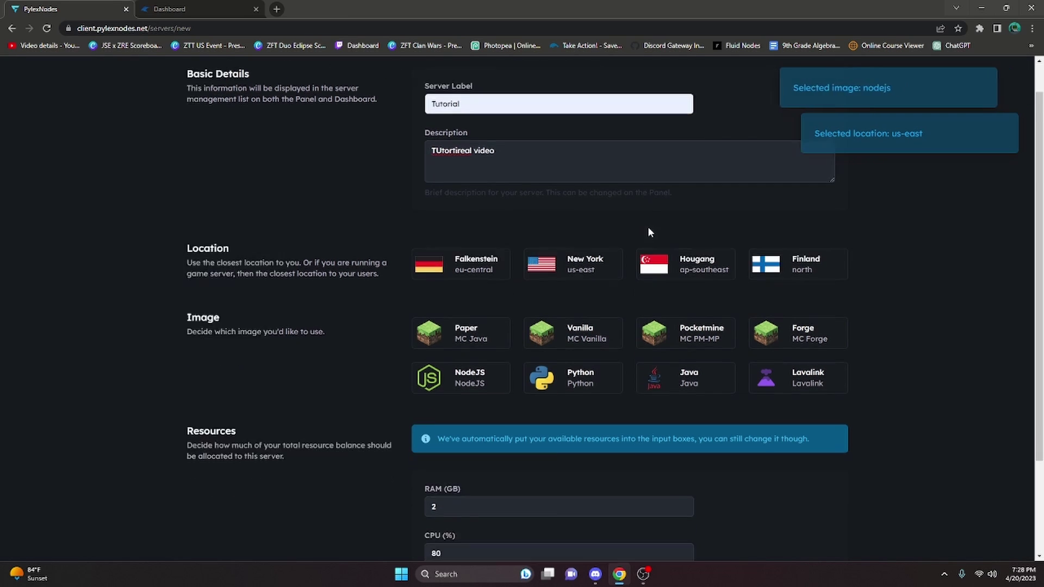
{"action": "scroll", "coordinate": [648, 233], "scroll_direction": "down", "scroll_amount": 3}
{"action": "left_click", "coordinate": [795, 533]}
{"action": "key", "text": "ctrl+Tab"}
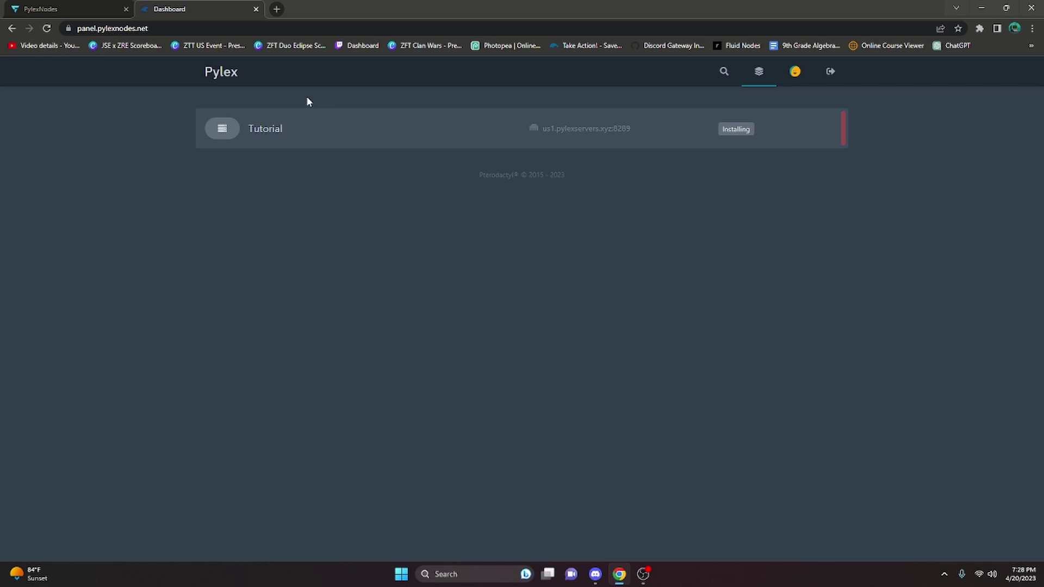
- Open the Tutorial server, reload until installation finishes, and view its files
{"action": "left_click", "coordinate": [333, 127]}
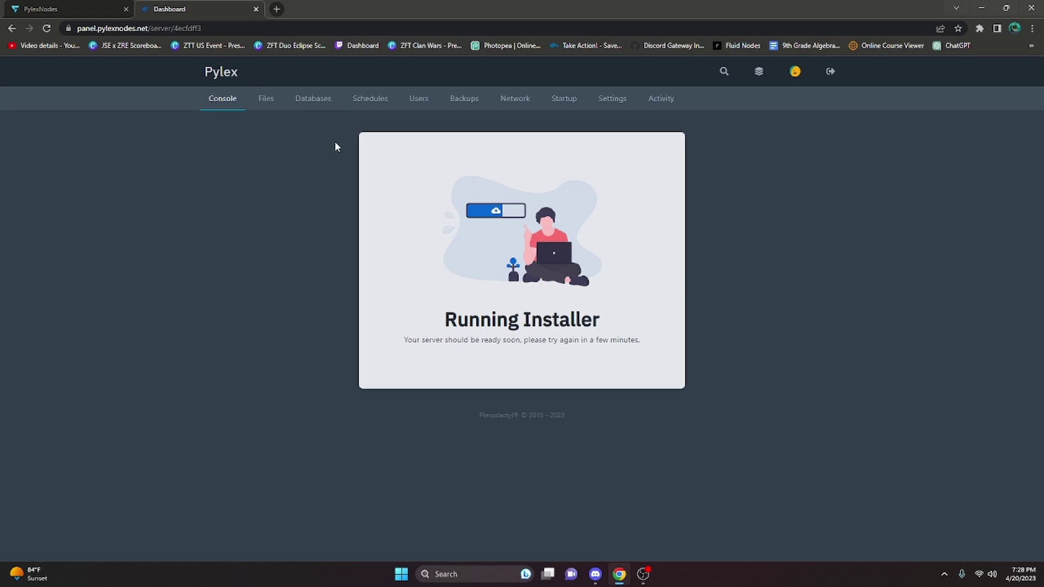
{"action": "left_click", "coordinate": [47, 28]}
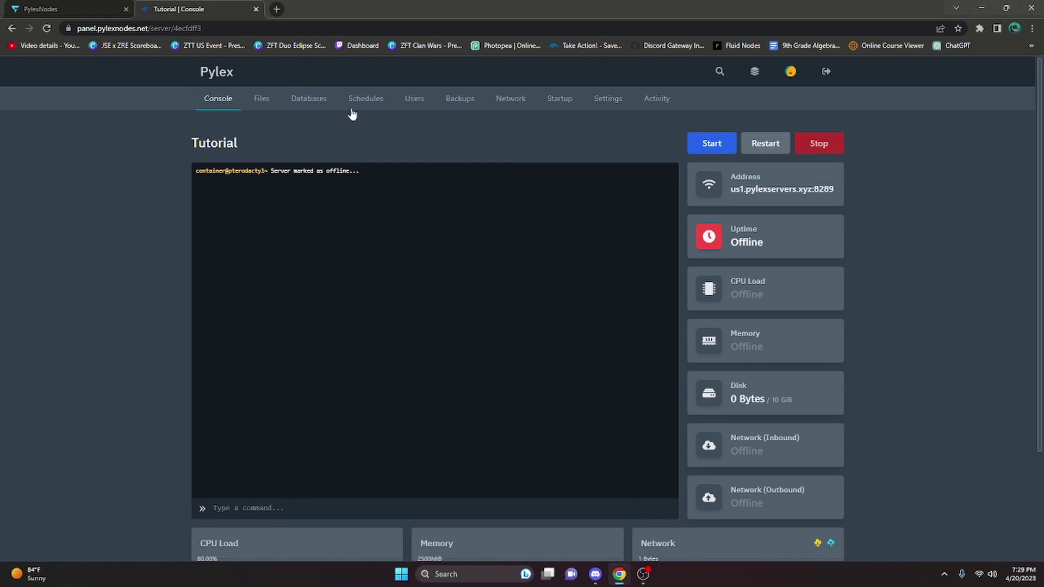
{"action": "left_click", "coordinate": [260, 100]}
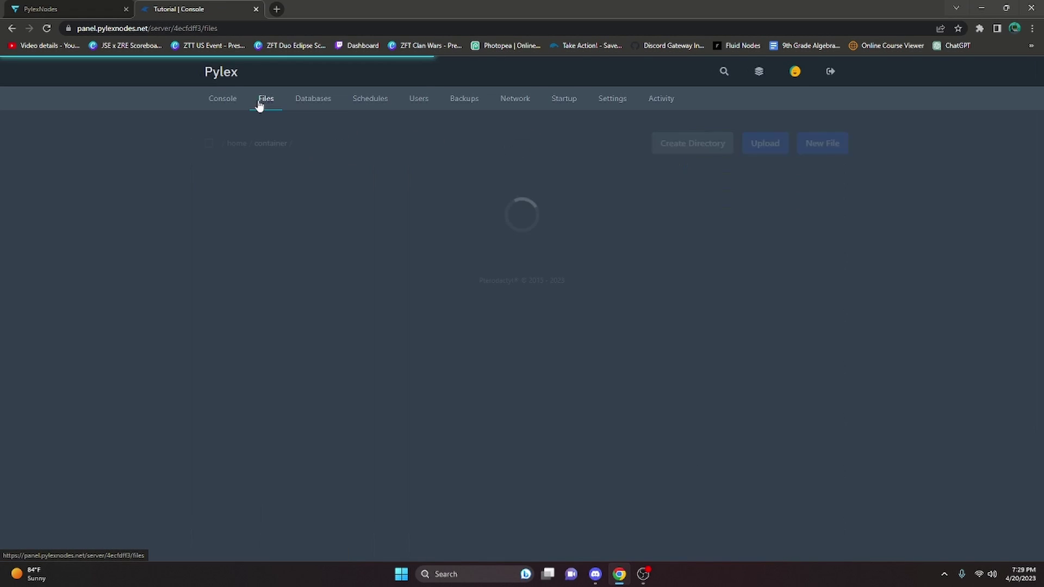
- Create an empty compressed (zipped) folder named automod.zip on the desktop
{"action": "double_click", "coordinate": [441, 6]}
{"action": "right_click", "coordinate": [733, 139]}
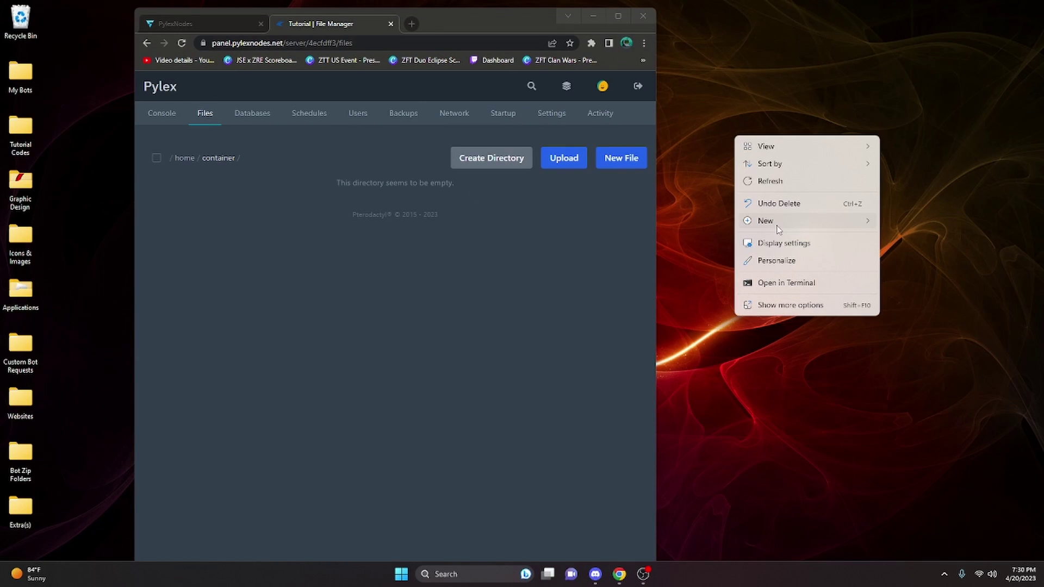
{"action": "mouse_move", "coordinate": [782, 222]}
{"action": "left_click", "coordinate": [949, 396]}
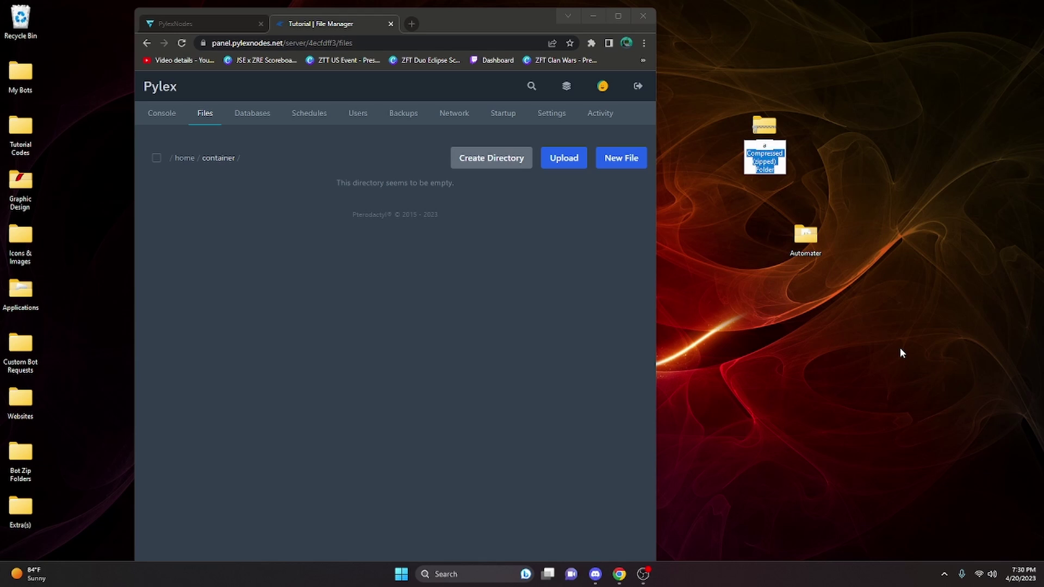
{"action": "type", "text": "automod.zip"}
{"action": "key", "text": "Return"}
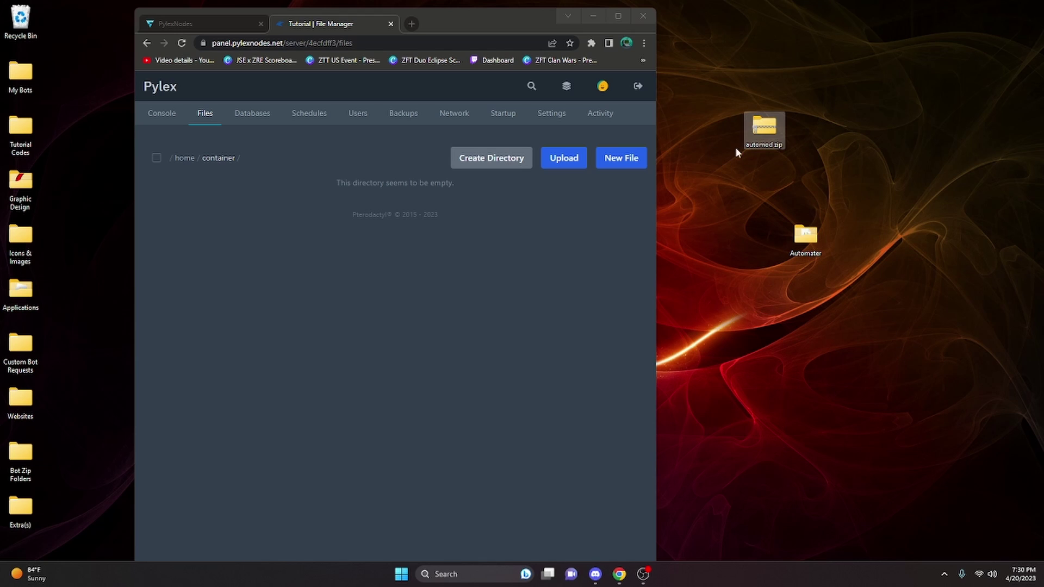
- Copy src, .env, package and package-lock from Automater into automod.zip, excluding node_modules
{"action": "double_click", "coordinate": [764, 130]}
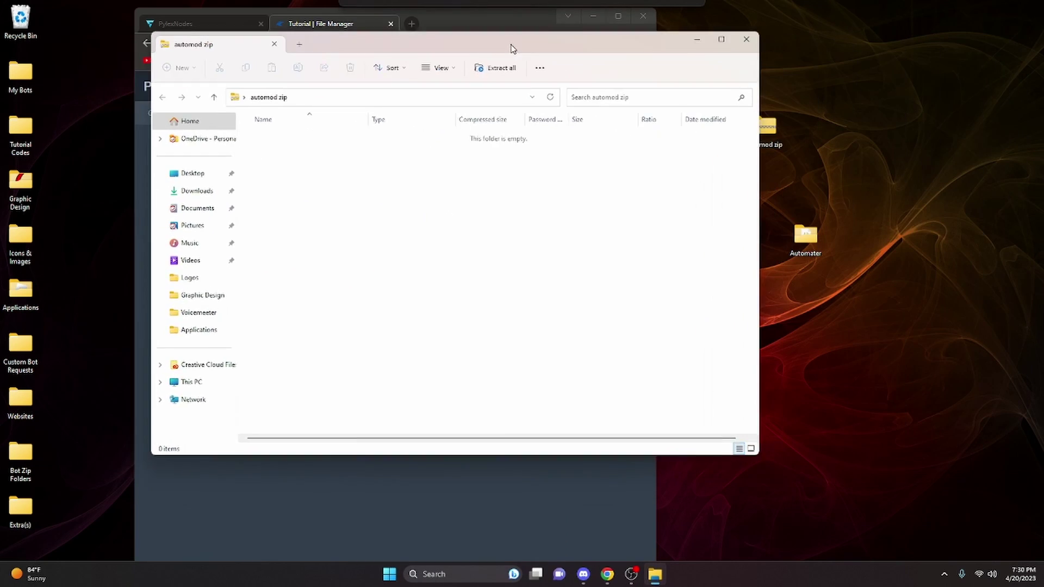
{"action": "left_click_drag", "start_coordinate": [511, 48], "coordinate": [452, 57]}
{"action": "double_click", "coordinate": [816, 246]}
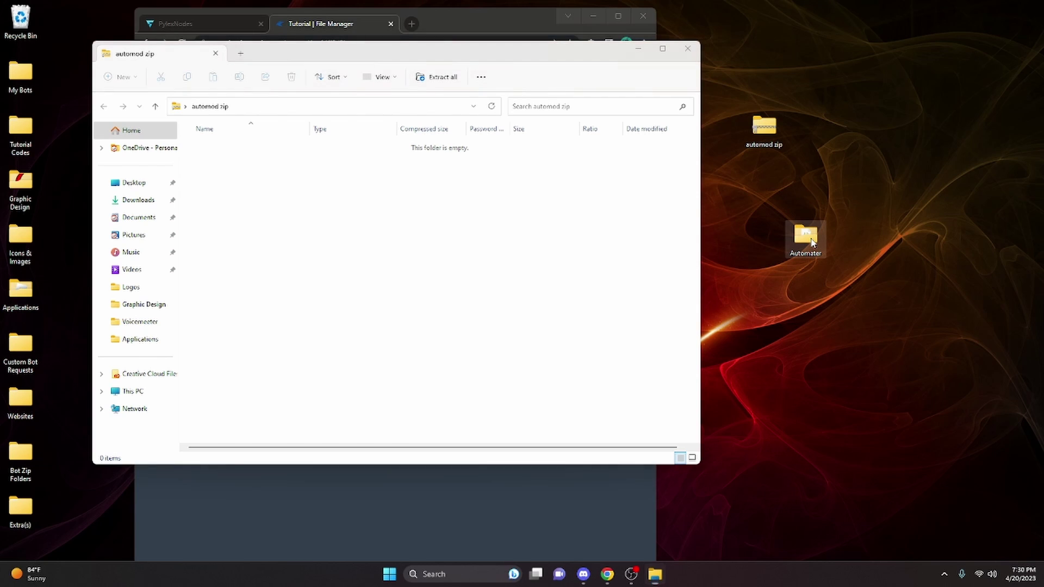
{"action": "left_click_drag", "start_coordinate": [491, 63], "coordinate": [795, 64]}
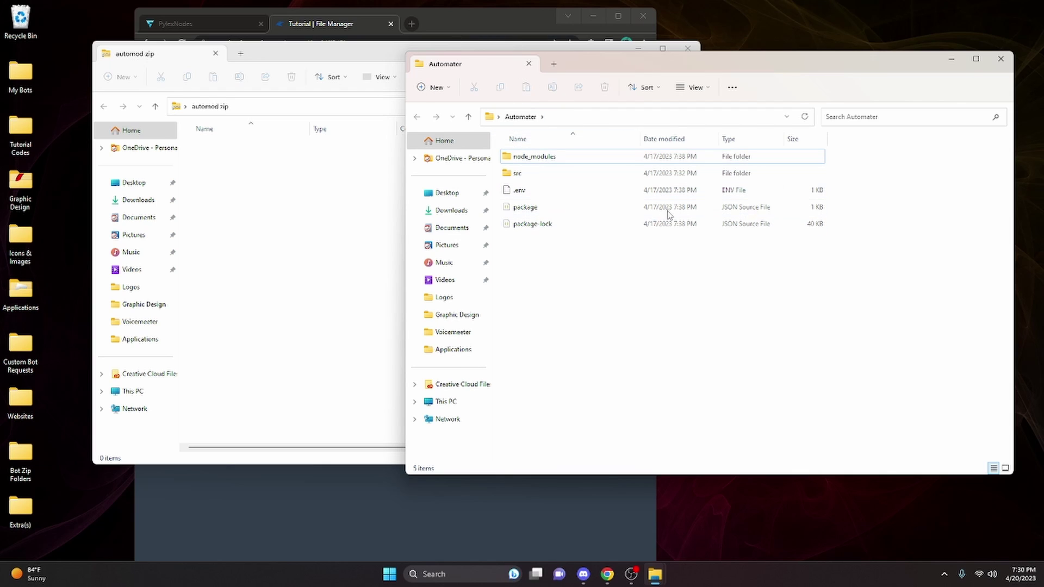
{"action": "left_click_drag", "start_coordinate": [548, 232], "coordinate": [272, 193]}
{"action": "left_click", "coordinate": [907, 198]}
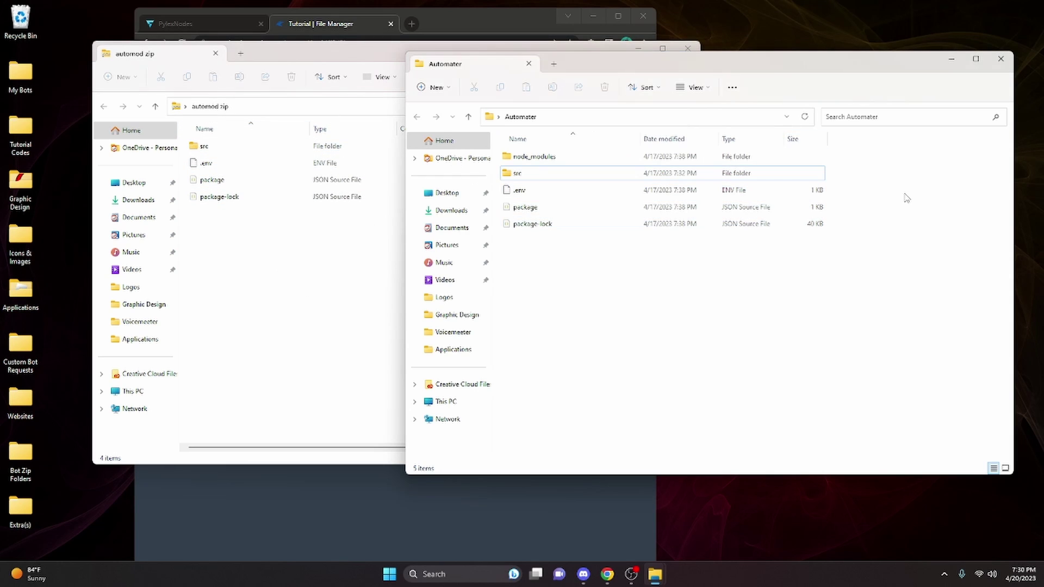
{"action": "left_click", "coordinate": [319, 254]}
{"action": "left_click", "coordinate": [788, 340]}
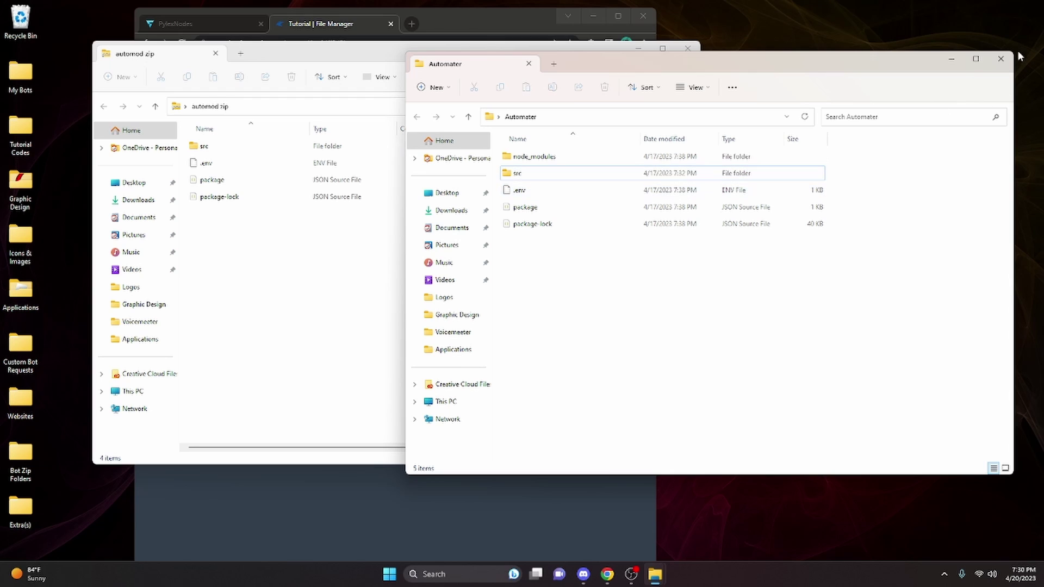
{"action": "left_click", "coordinate": [1000, 58]}
- Upload automod.zip to the Tutorial server, unarchive it, and delete the zip
{"action": "left_click", "coordinate": [688, 47]}
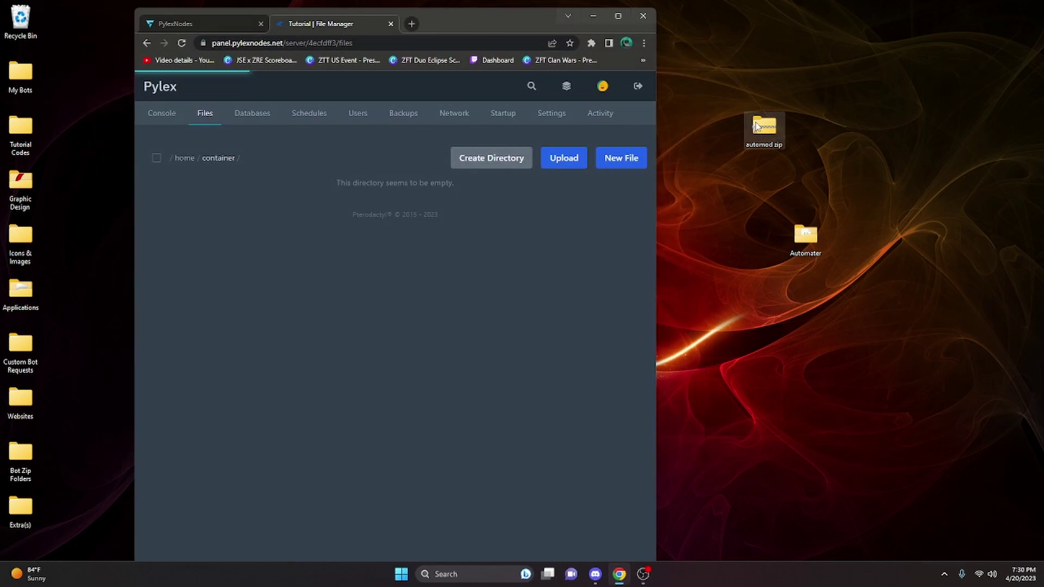
{"action": "left_click_drag", "start_coordinate": [758, 127], "coordinate": [406, 191]}
{"action": "left_click", "coordinate": [621, 16]}
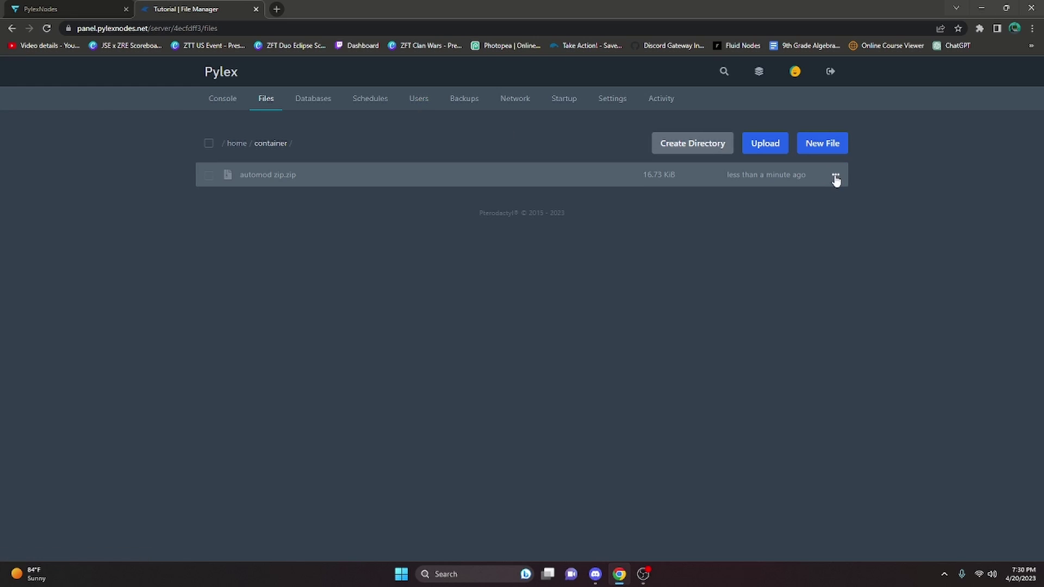
{"action": "left_click", "coordinate": [835, 176]}
{"action": "left_click", "coordinate": [775, 280]}
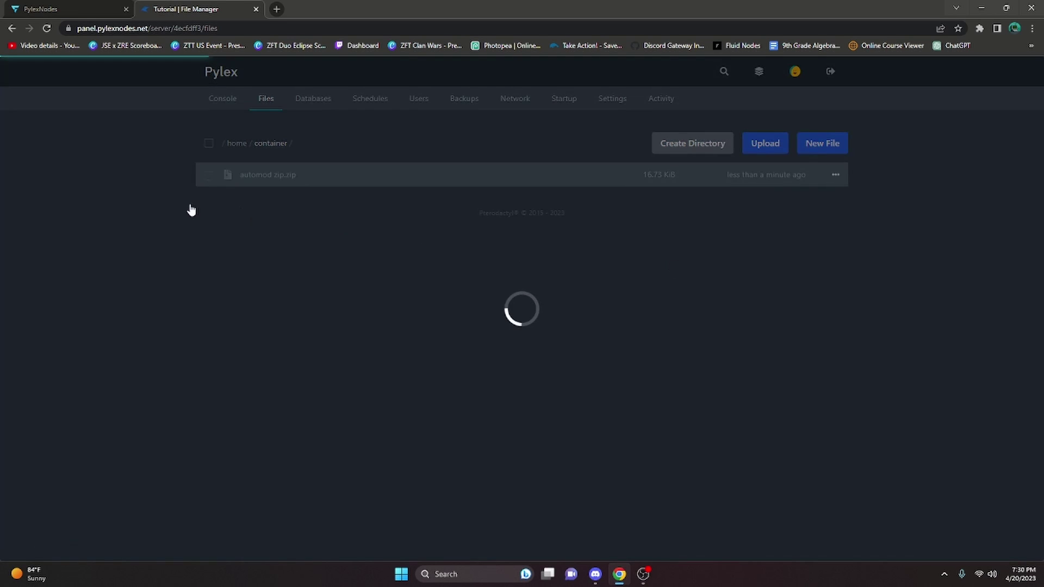
{"action": "left_click", "coordinate": [208, 223]}
{"action": "left_click", "coordinate": [577, 530]}
{"action": "left_click", "coordinate": [643, 352]}
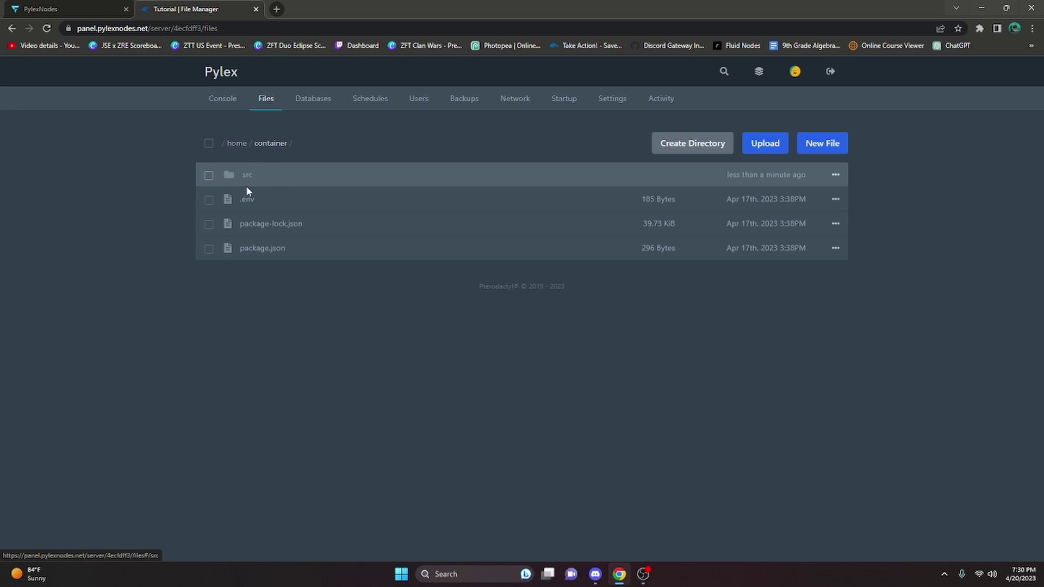
- Open src/index.js in the server's file editor
{"action": "left_click", "coordinate": [276, 171]}
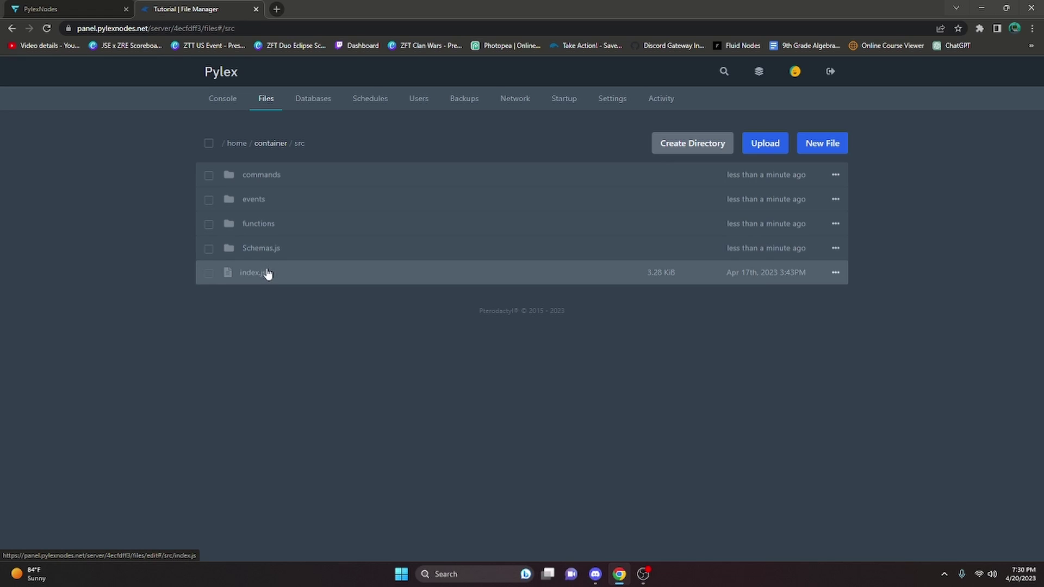
{"action": "left_click", "coordinate": [267, 272]}
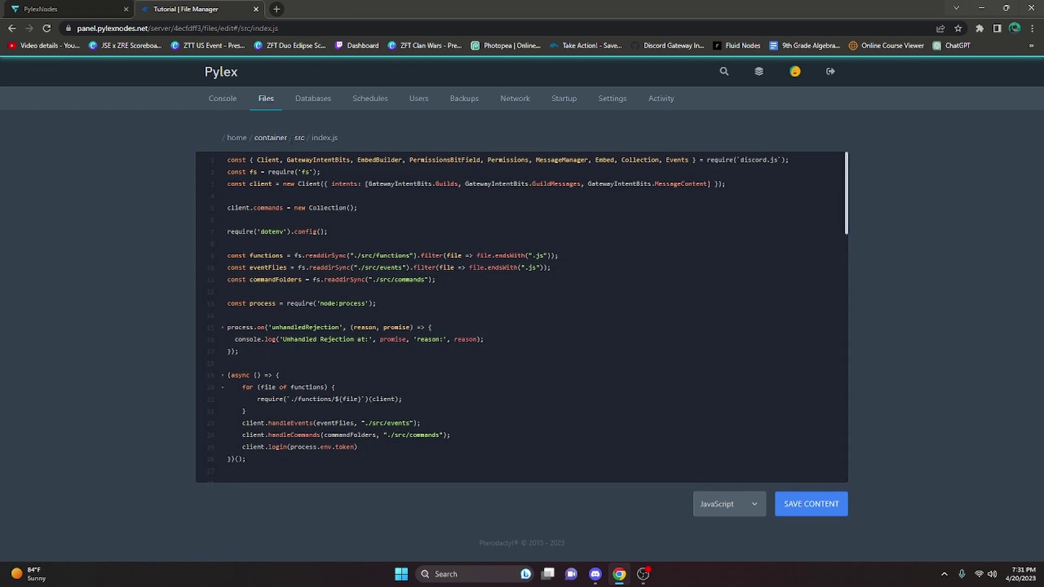
{"action": "mouse_move", "coordinate": [354, 139]}
{"action": "left_mouse_down"}
{"action": "mouse_move", "coordinate": [281, 138]}
{"action": "mouse_move", "coordinate": [341, 142]}
{"action": "left_mouse_up"}
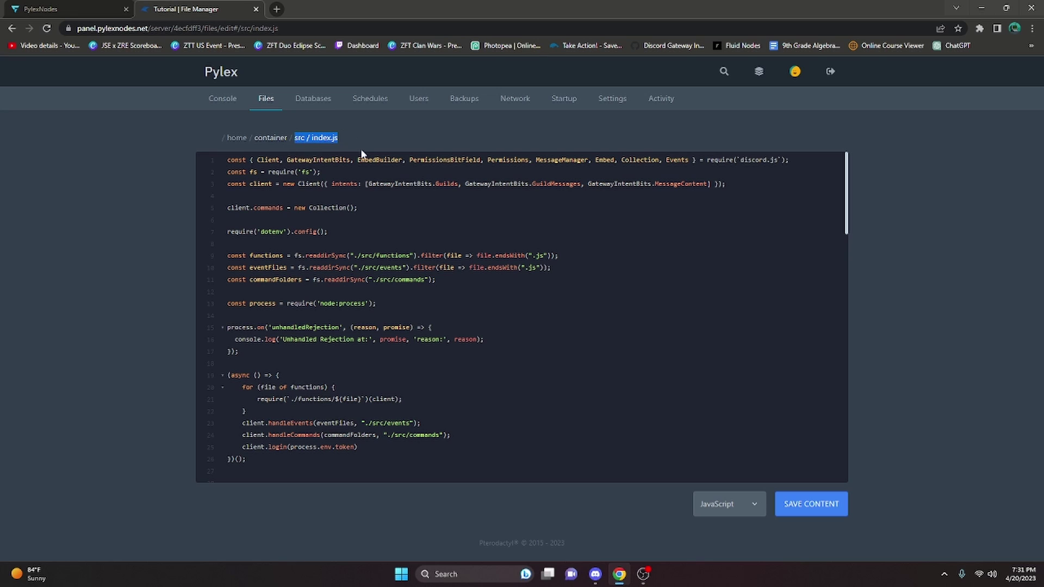
- Change the JS FILE startup variable from index.js to src/index.js
{"action": "left_click", "coordinate": [563, 101]}
{"action": "scroll", "coordinate": [544, 218], "scroll_direction": "down", "scroll_amount": 4}
{"action": "scroll", "coordinate": [381, 272], "scroll_direction": "up", "scroll_amount": 1}
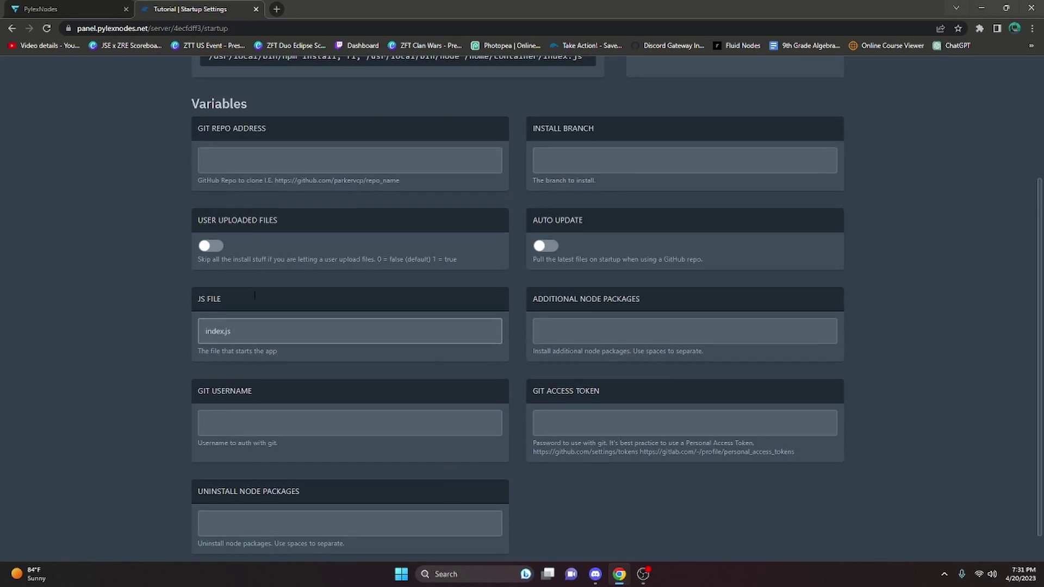
{"action": "scroll", "coordinate": [247, 326], "scroll_direction": "down", "scroll_amount": 1}
{"action": "left_click", "coordinate": [264, 306]}
{"action": "left_click_drag", "start_coordinate": [264, 306], "coordinate": [174, 306]}
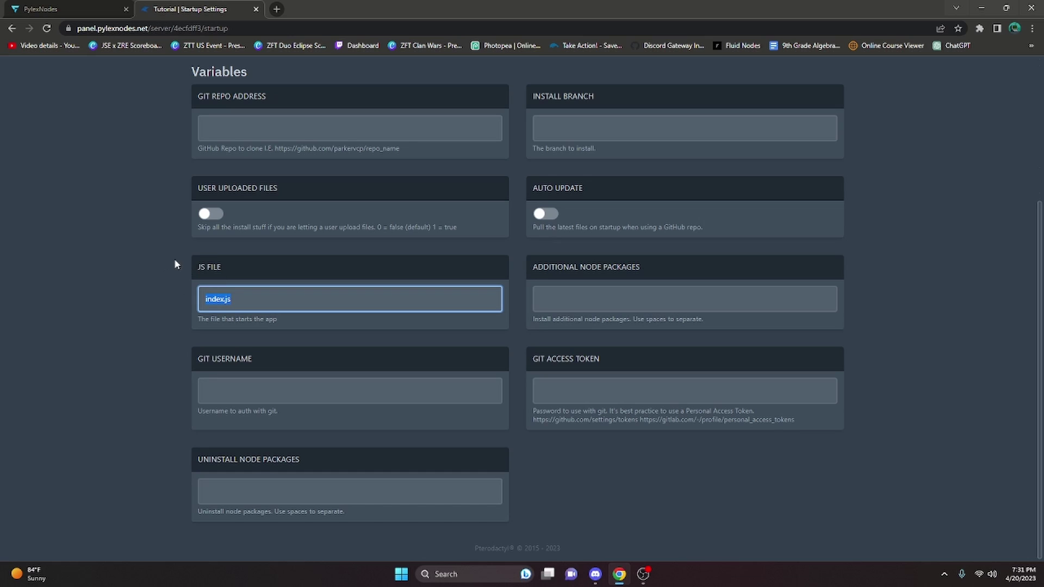
{"action": "left_click", "coordinate": [204, 233]}
{"action": "left_click_drag", "start_coordinate": [234, 301], "coordinate": [214, 299]}
{"action": "type", "text": "src/index.js"}
{"action": "left_click", "coordinate": [181, 317]}
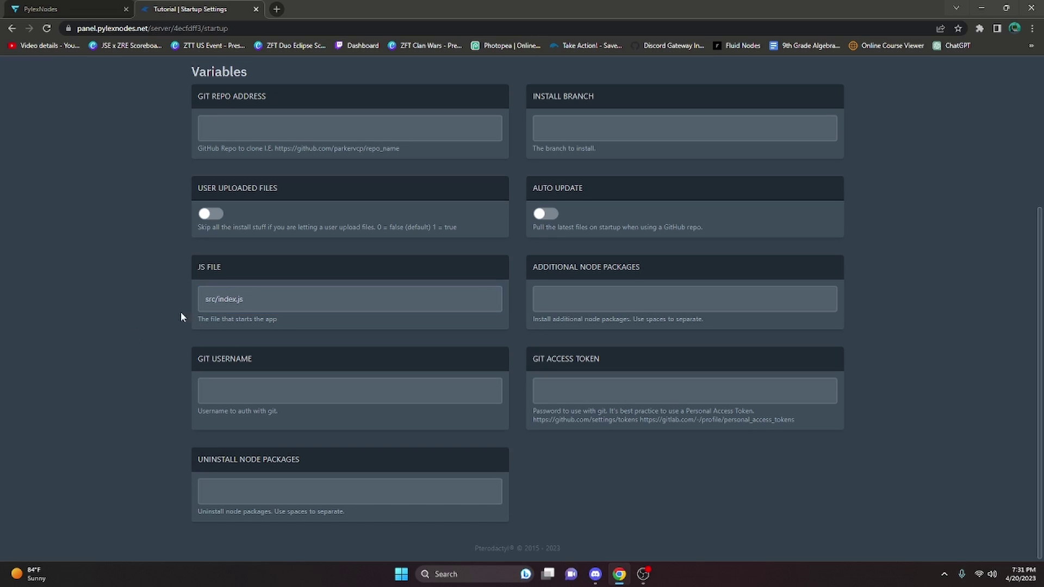
{"action": "left_click", "coordinate": [213, 300]}
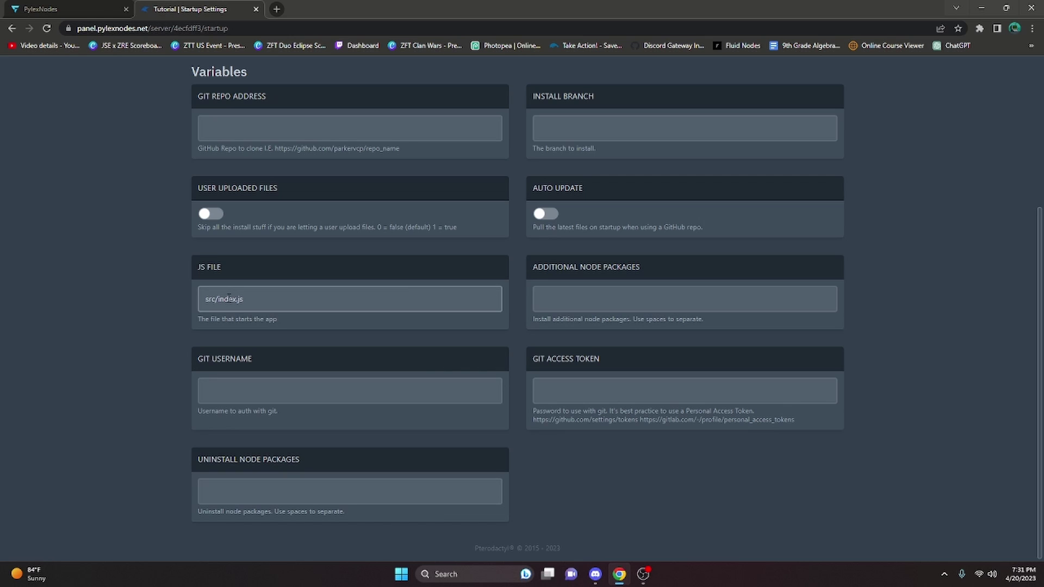
{"action": "scroll", "coordinate": [228, 298], "scroll_direction": "up", "scroll_amount": 4}
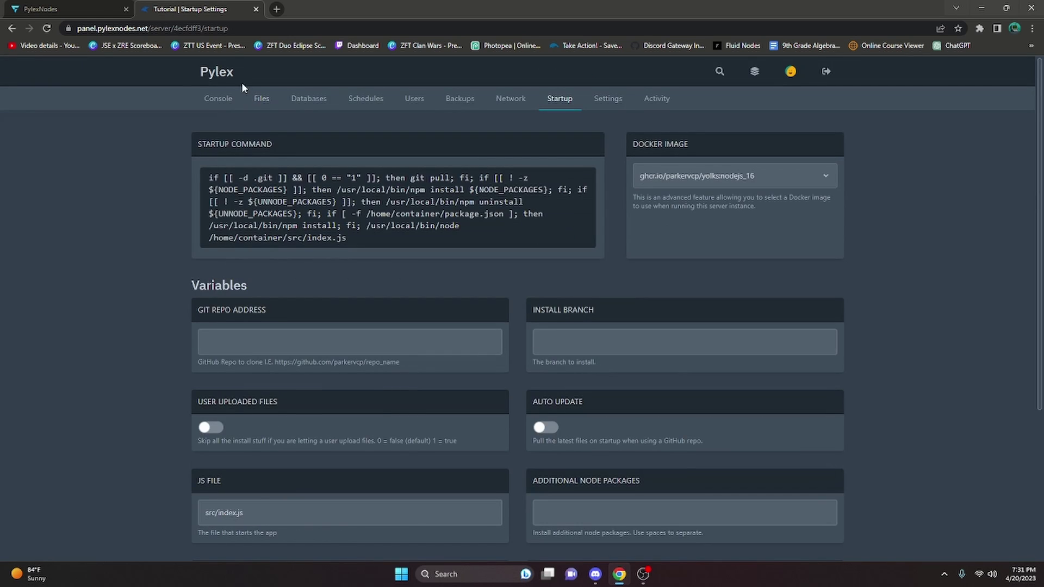
- Start the Tutorial server from its console and highlight the slash-command reload and Ready! log lines
{"action": "left_click", "coordinate": [214, 98]}
{"action": "left_click", "coordinate": [722, 148]}
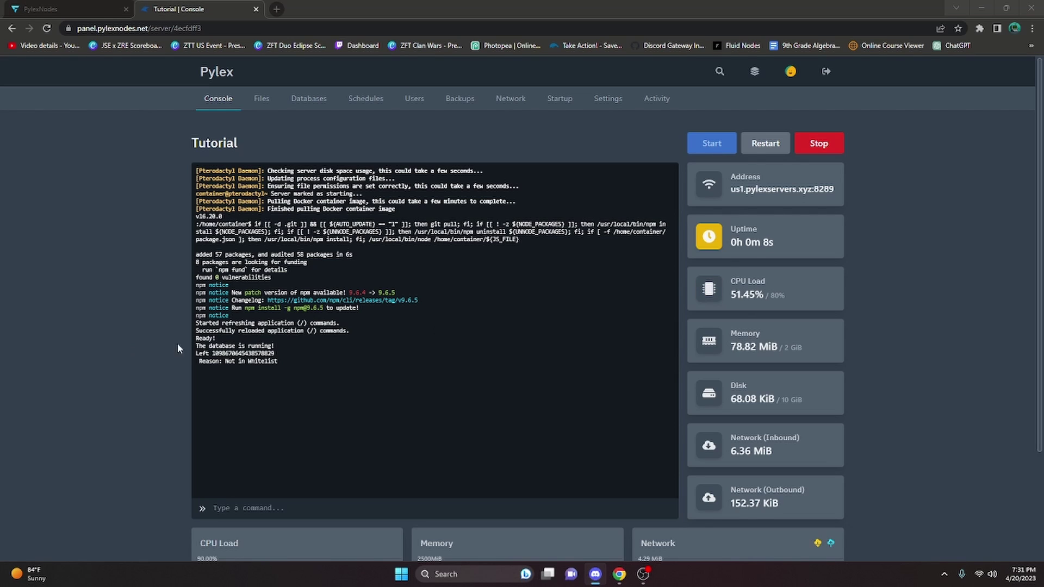
{"action": "left_click", "coordinate": [128, 373]}
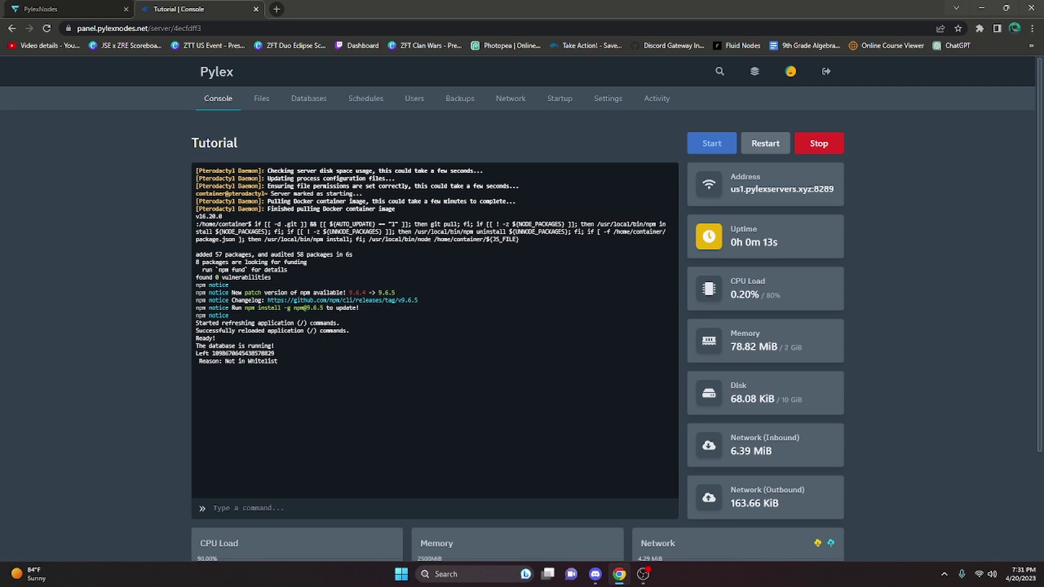
{"action": "left_click_drag", "start_coordinate": [216, 339], "coordinate": [171, 325]}
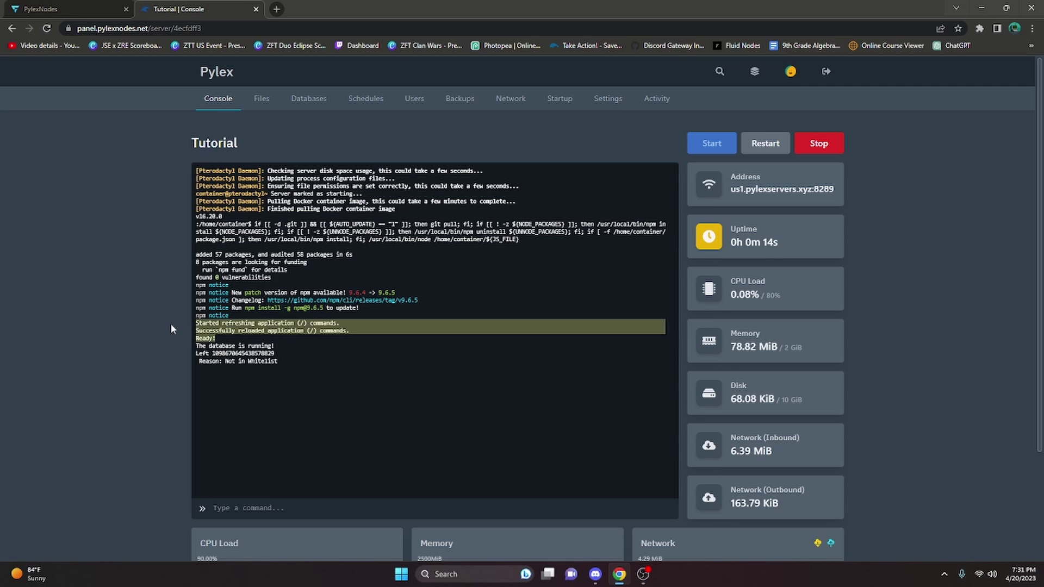
- Check that Tutorial Bot appears online in the Eski Bot Testing member list, comparing with the console
{"action": "left_click", "coordinate": [595, 574]}
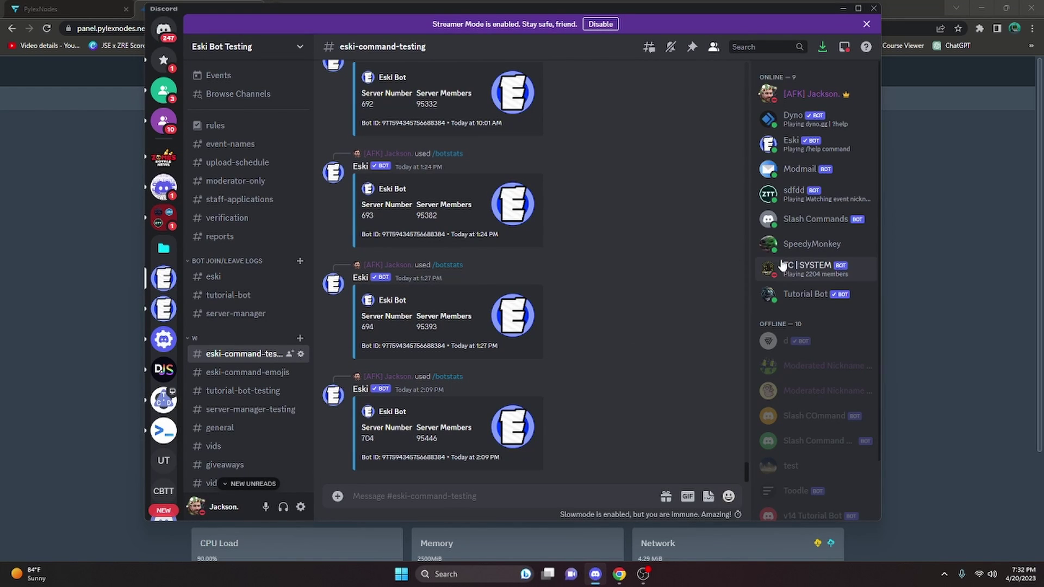
{"action": "left_click", "coordinate": [816, 218]}
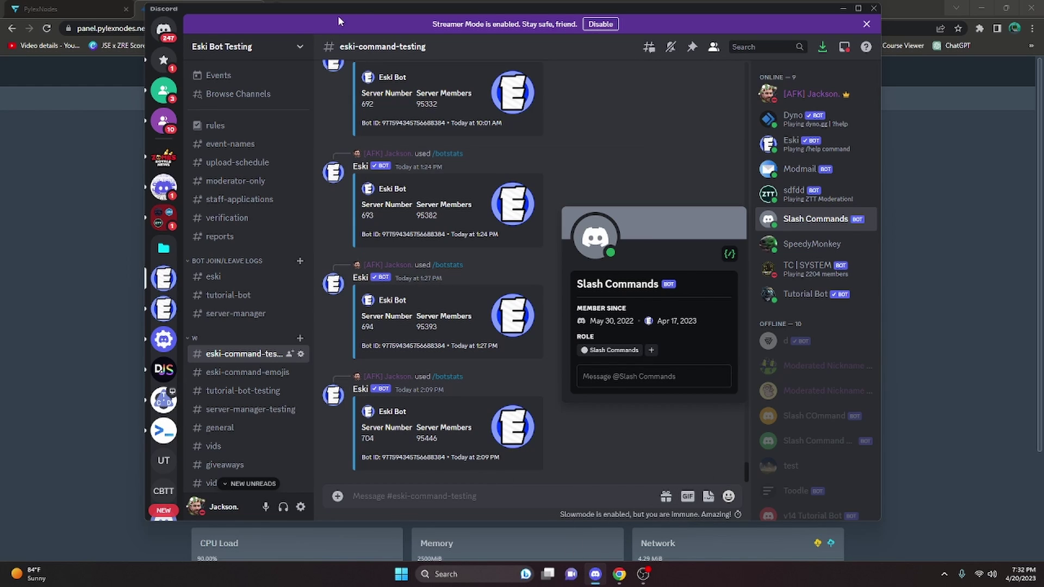
{"action": "key", "text": "alt+Tab"}
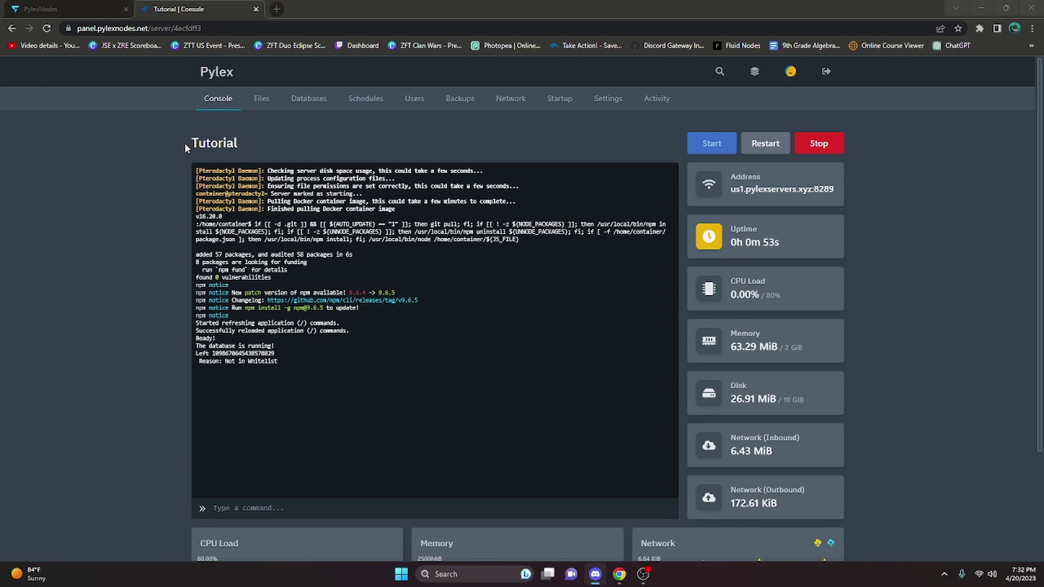
{"action": "key", "text": "alt+Tab"}
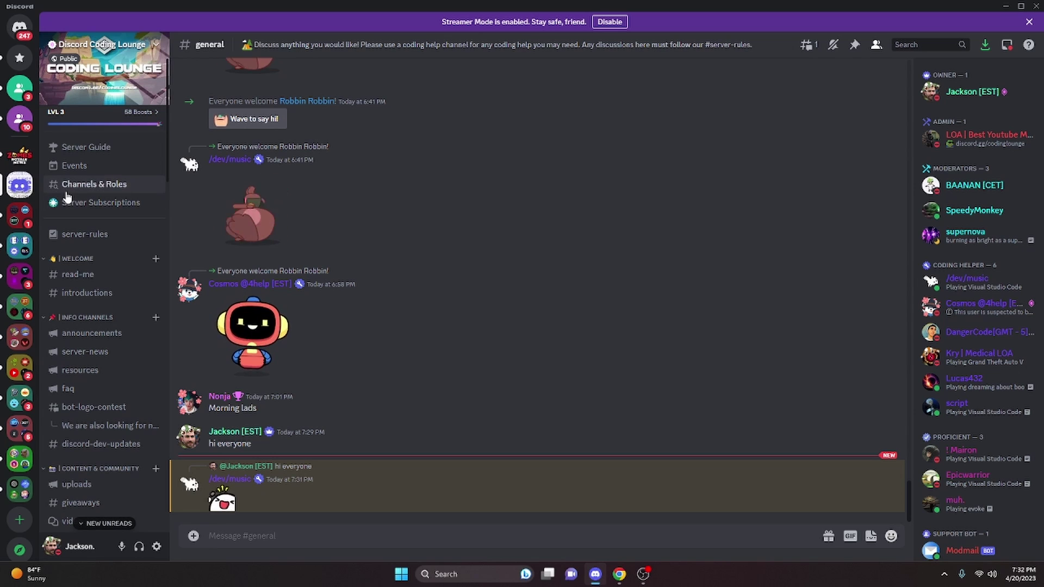
- Browse the Pylex server's announcements and community-support channels
{"action": "left_click", "coordinate": [19, 275]}
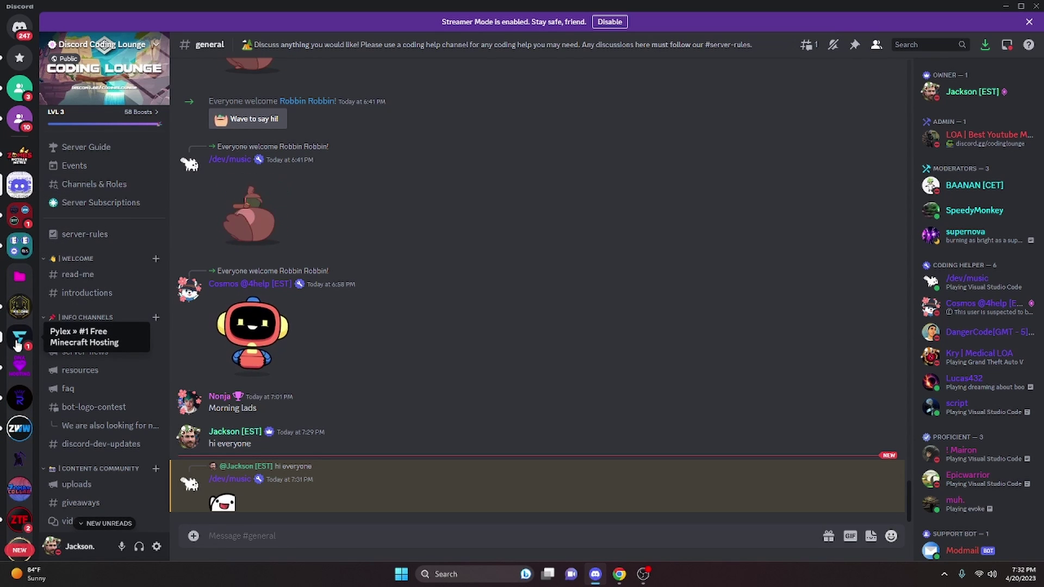
{"action": "left_click", "coordinate": [18, 338]}
{"action": "left_click", "coordinate": [91, 255]}
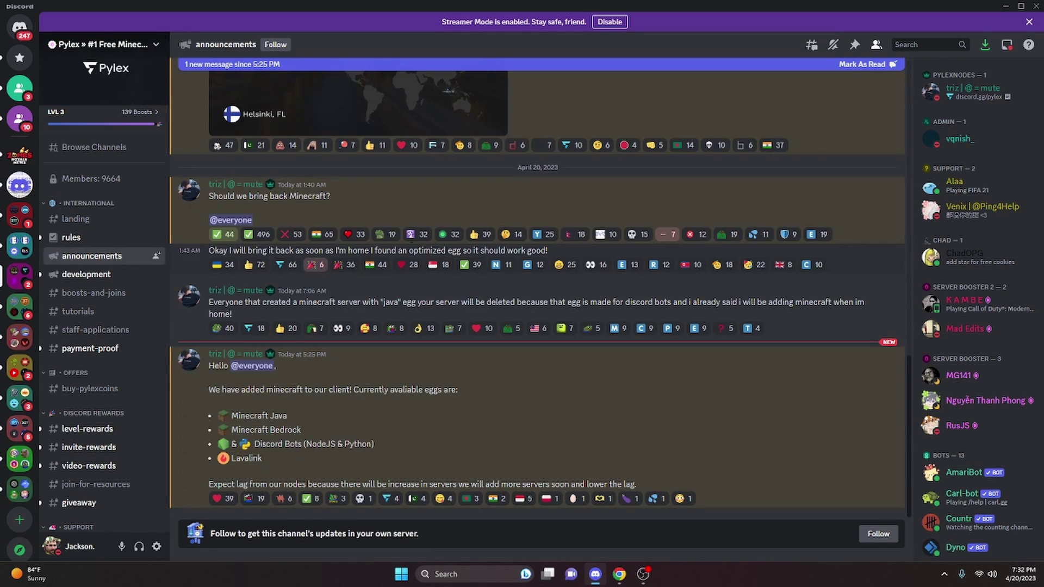
{"action": "scroll", "coordinate": [100, 296], "scroll_direction": "down", "scroll_amount": 4}
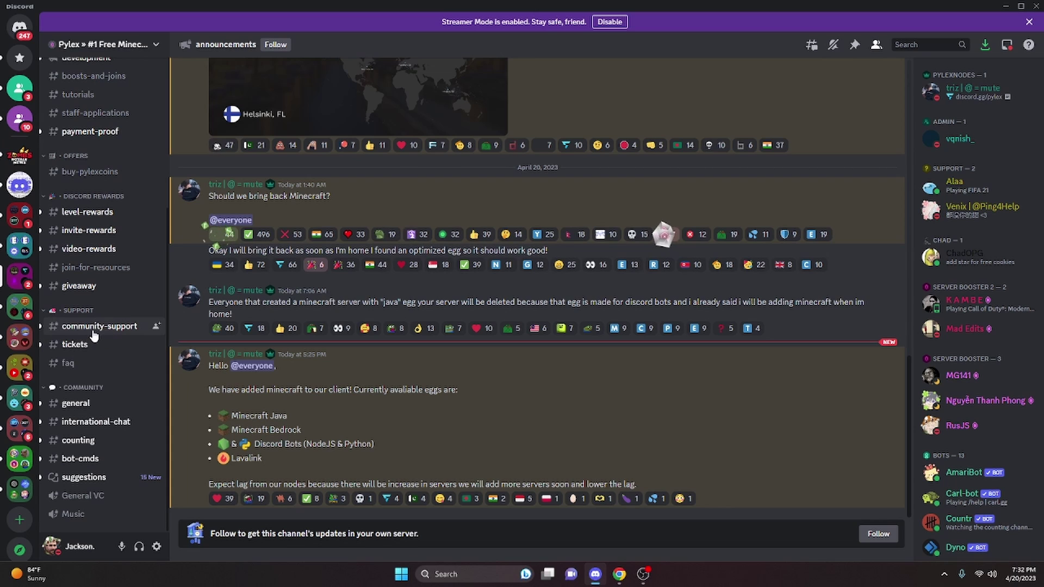
{"action": "left_click", "coordinate": [90, 327]}
{"action": "scroll", "coordinate": [102, 266], "scroll_direction": "up", "scroll_amount": 4}
{"action": "scroll", "coordinate": [477, 252], "scroll_direction": "down", "scroll_amount": 7}
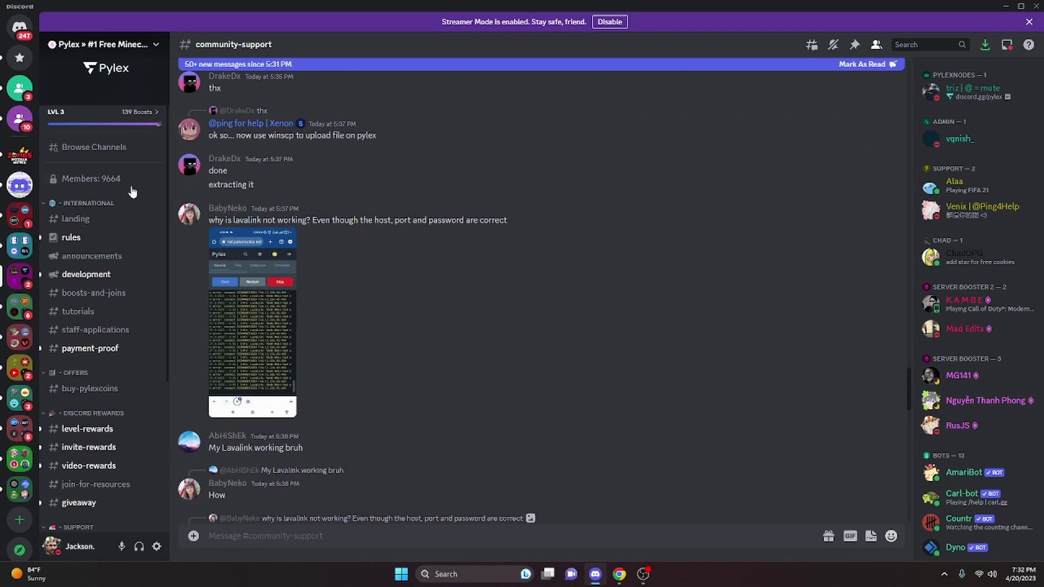
- In Discord Coding Lounge, look through the js-coding-help forum, then go to #announcements
{"action": "left_click", "coordinate": [20, 185]}
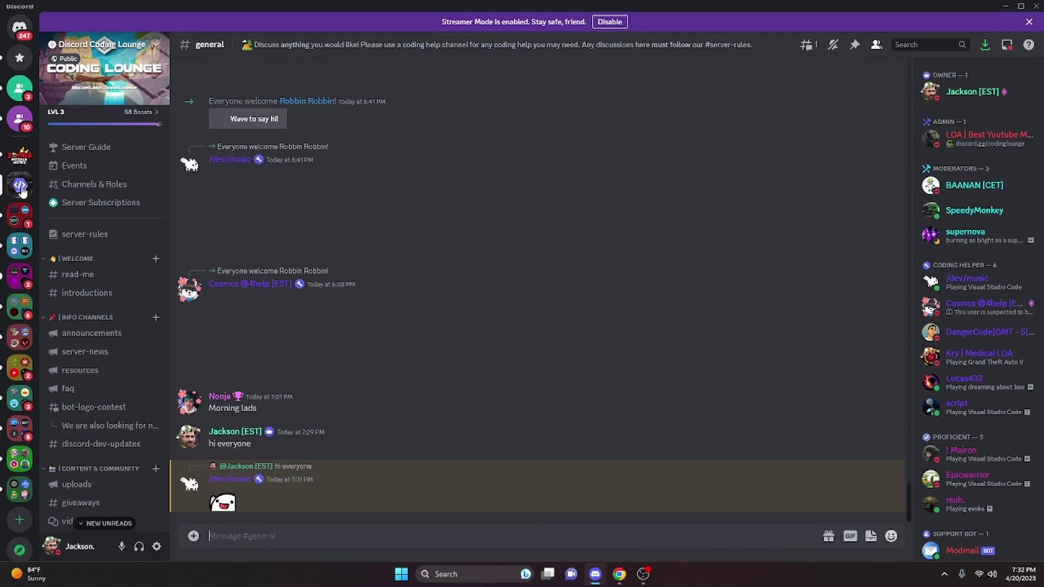
{"action": "scroll", "coordinate": [70, 190], "scroll_direction": "down", "scroll_amount": 10}
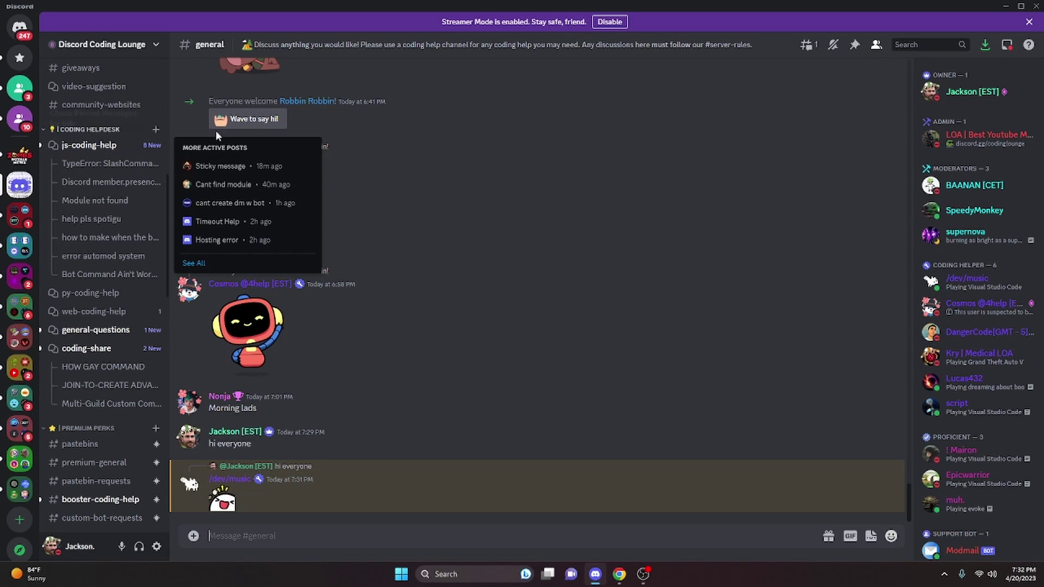
{"action": "left_click", "coordinate": [106, 148]}
{"action": "scroll", "coordinate": [106, 163], "scroll_direction": "up", "scroll_amount": 10}
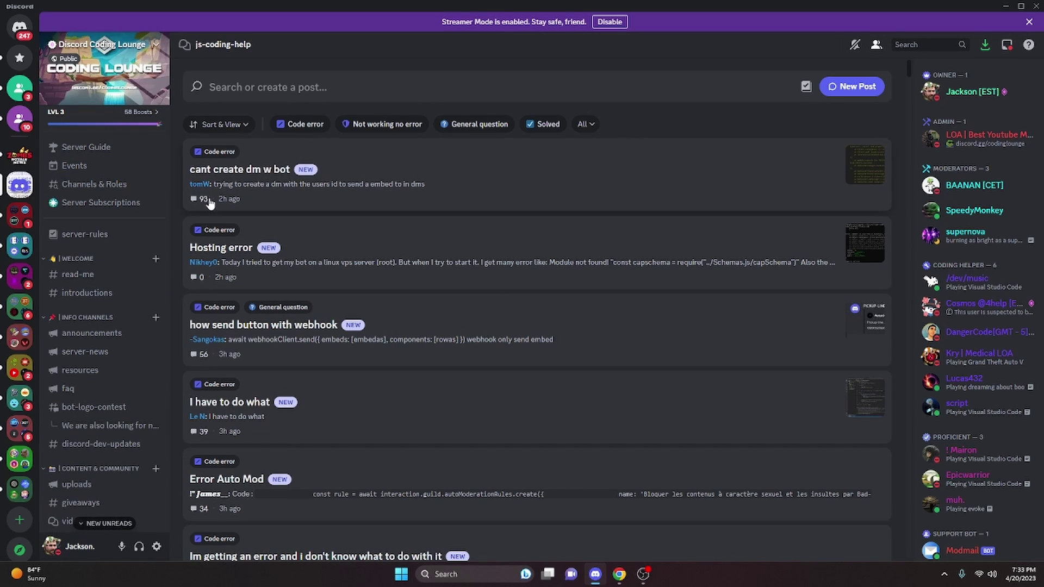
{"action": "scroll", "coordinate": [314, 145], "scroll_direction": "down", "scroll_amount": 5}
{"action": "scroll", "coordinate": [314, 144], "scroll_direction": "up", "scroll_amount": 5}
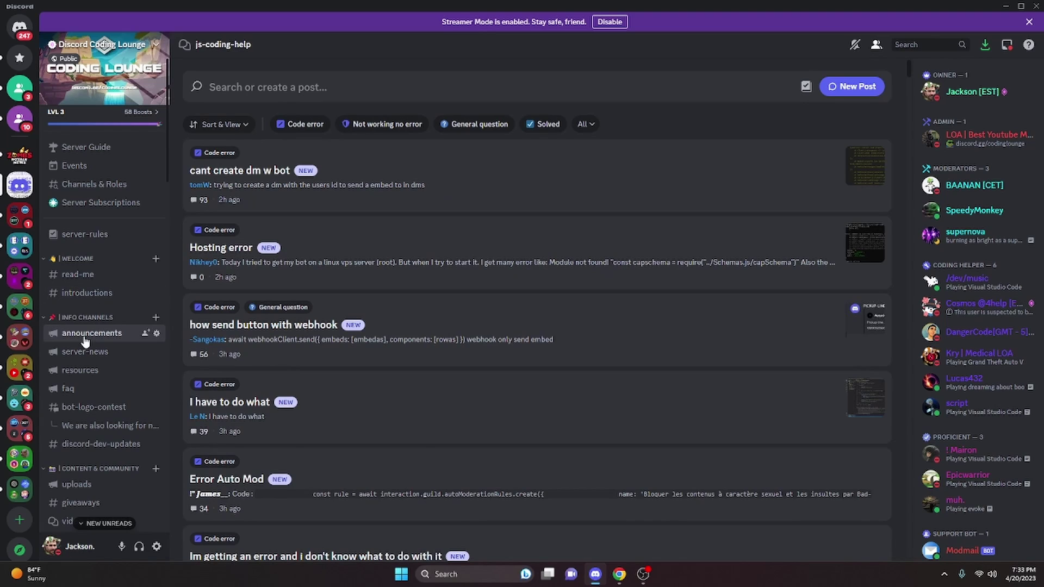
{"action": "left_click", "coordinate": [87, 334]}
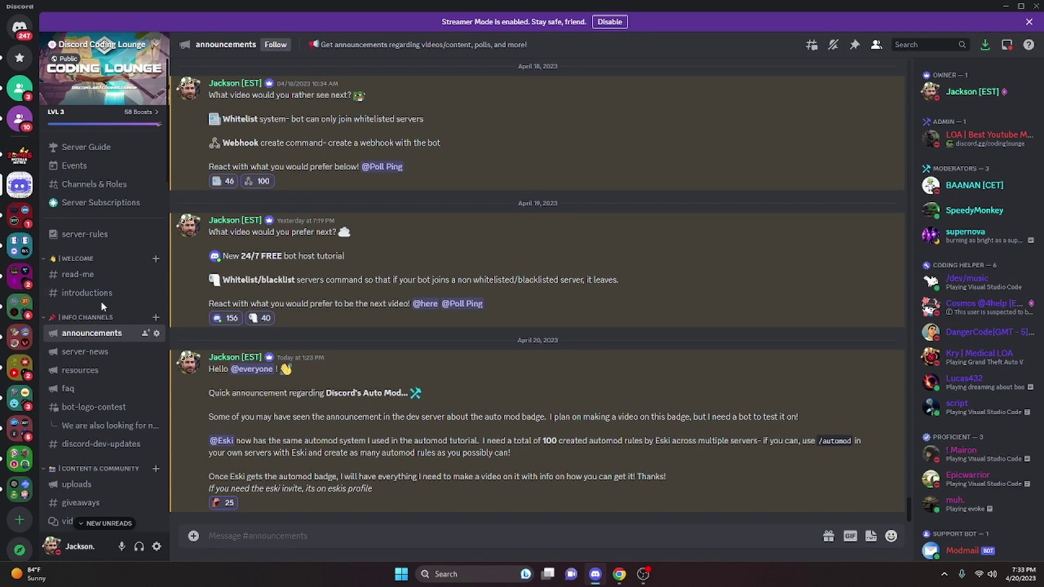